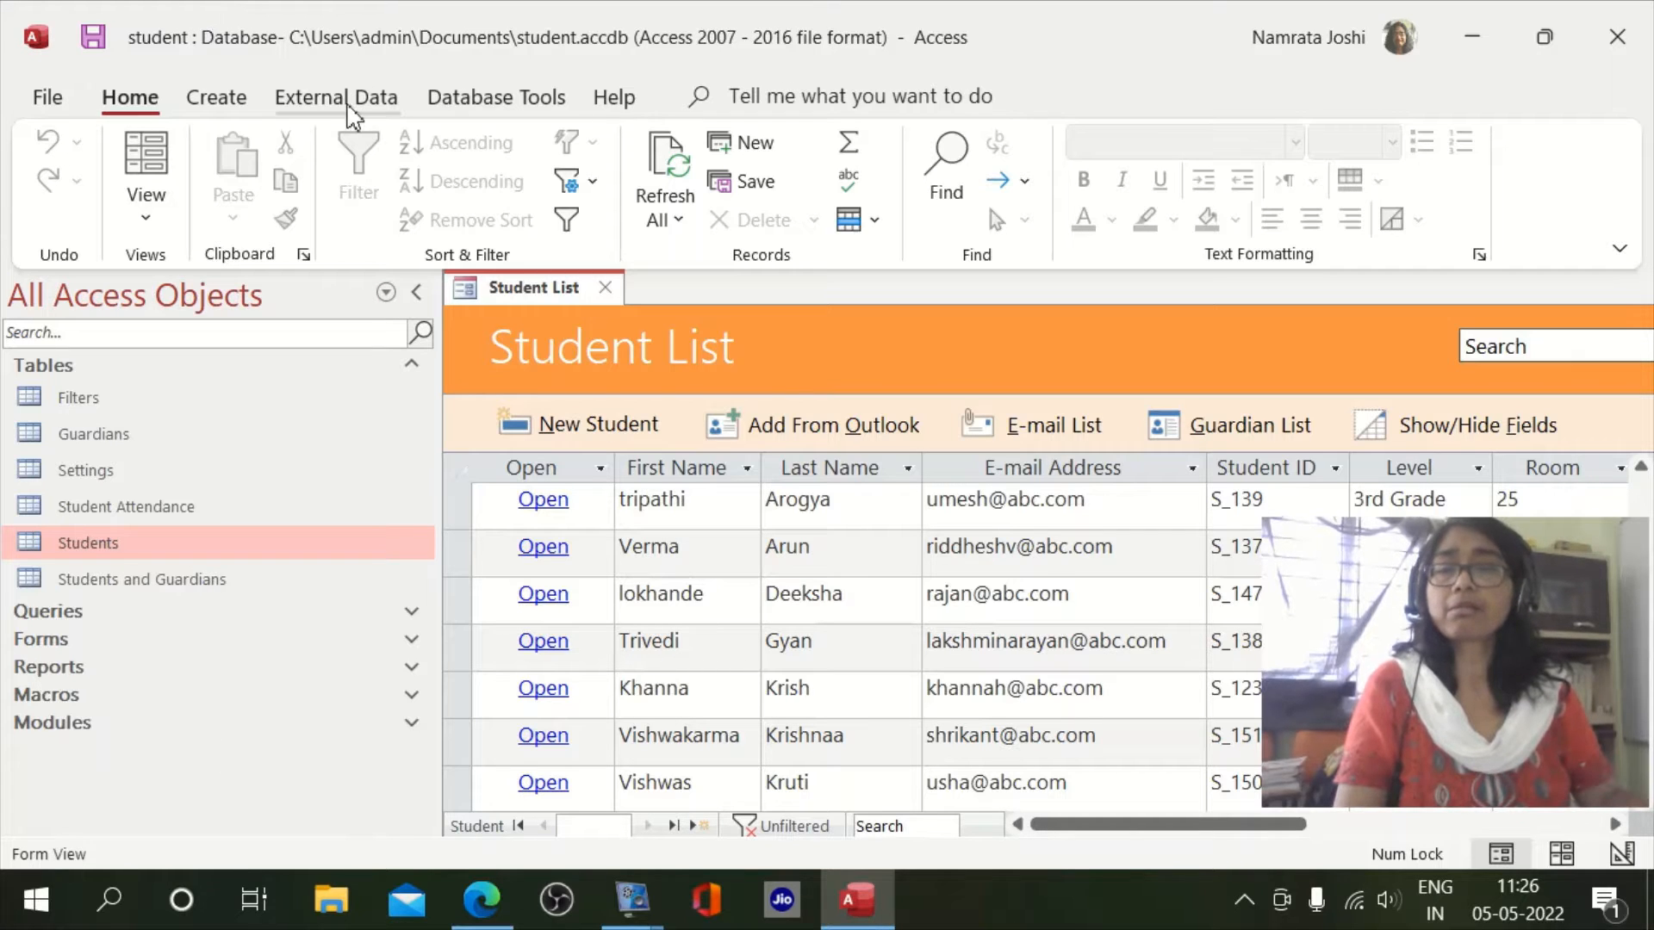
- Start importing external data from another Access database as a new data source
left_click(349, 100)
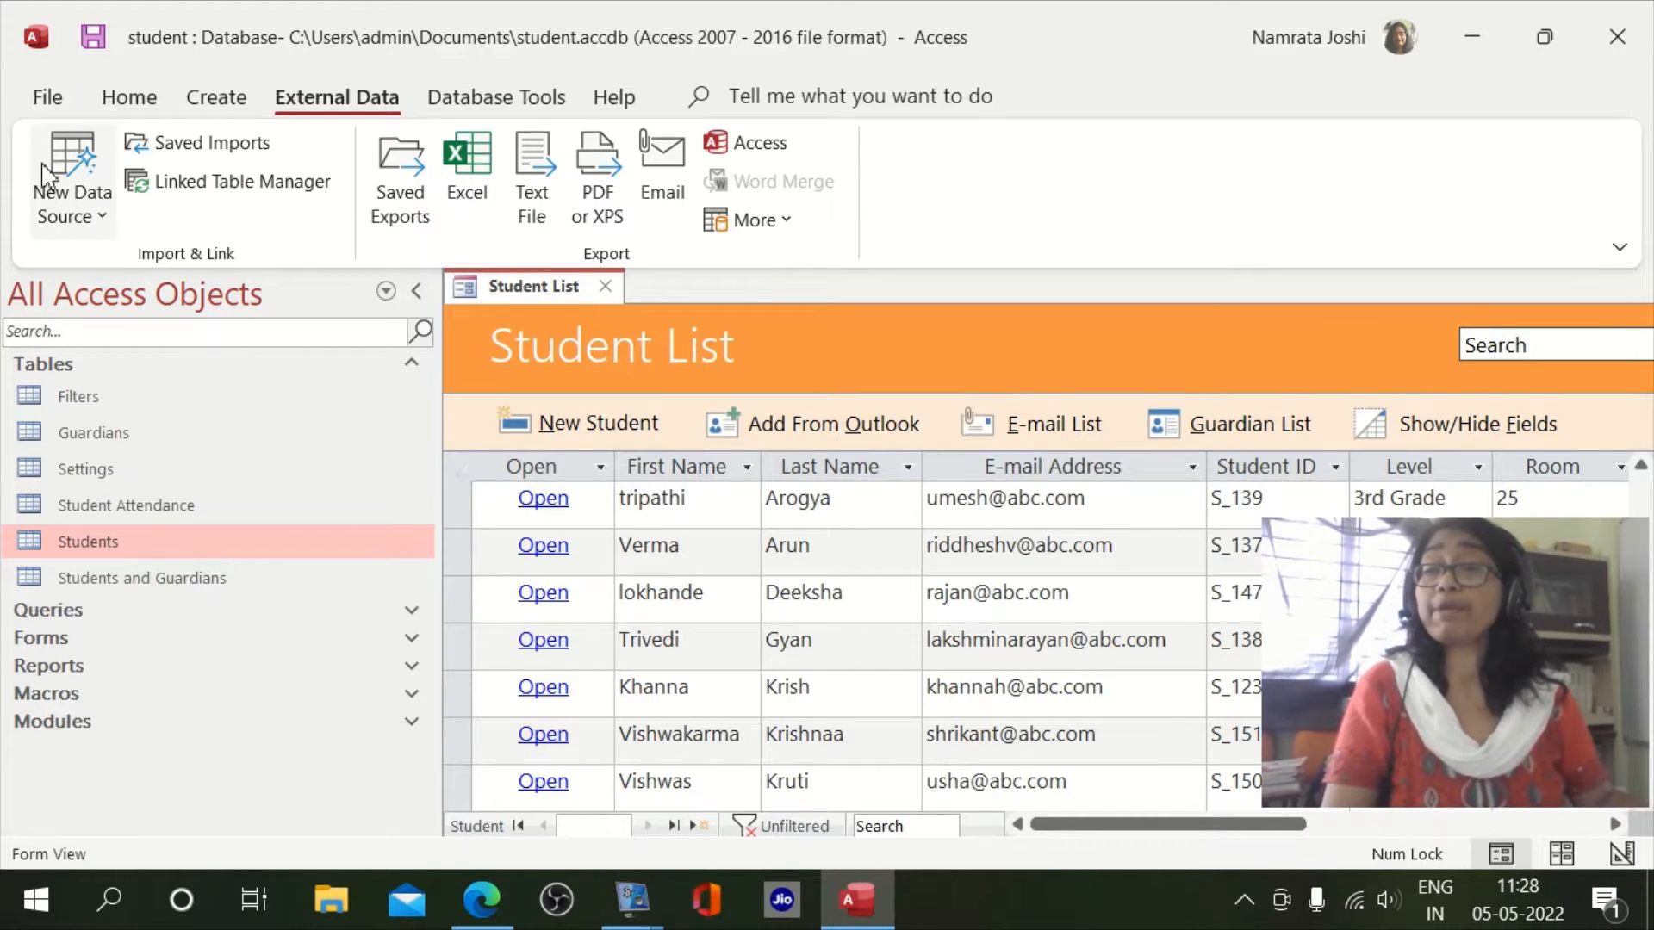
left_click(107, 227)
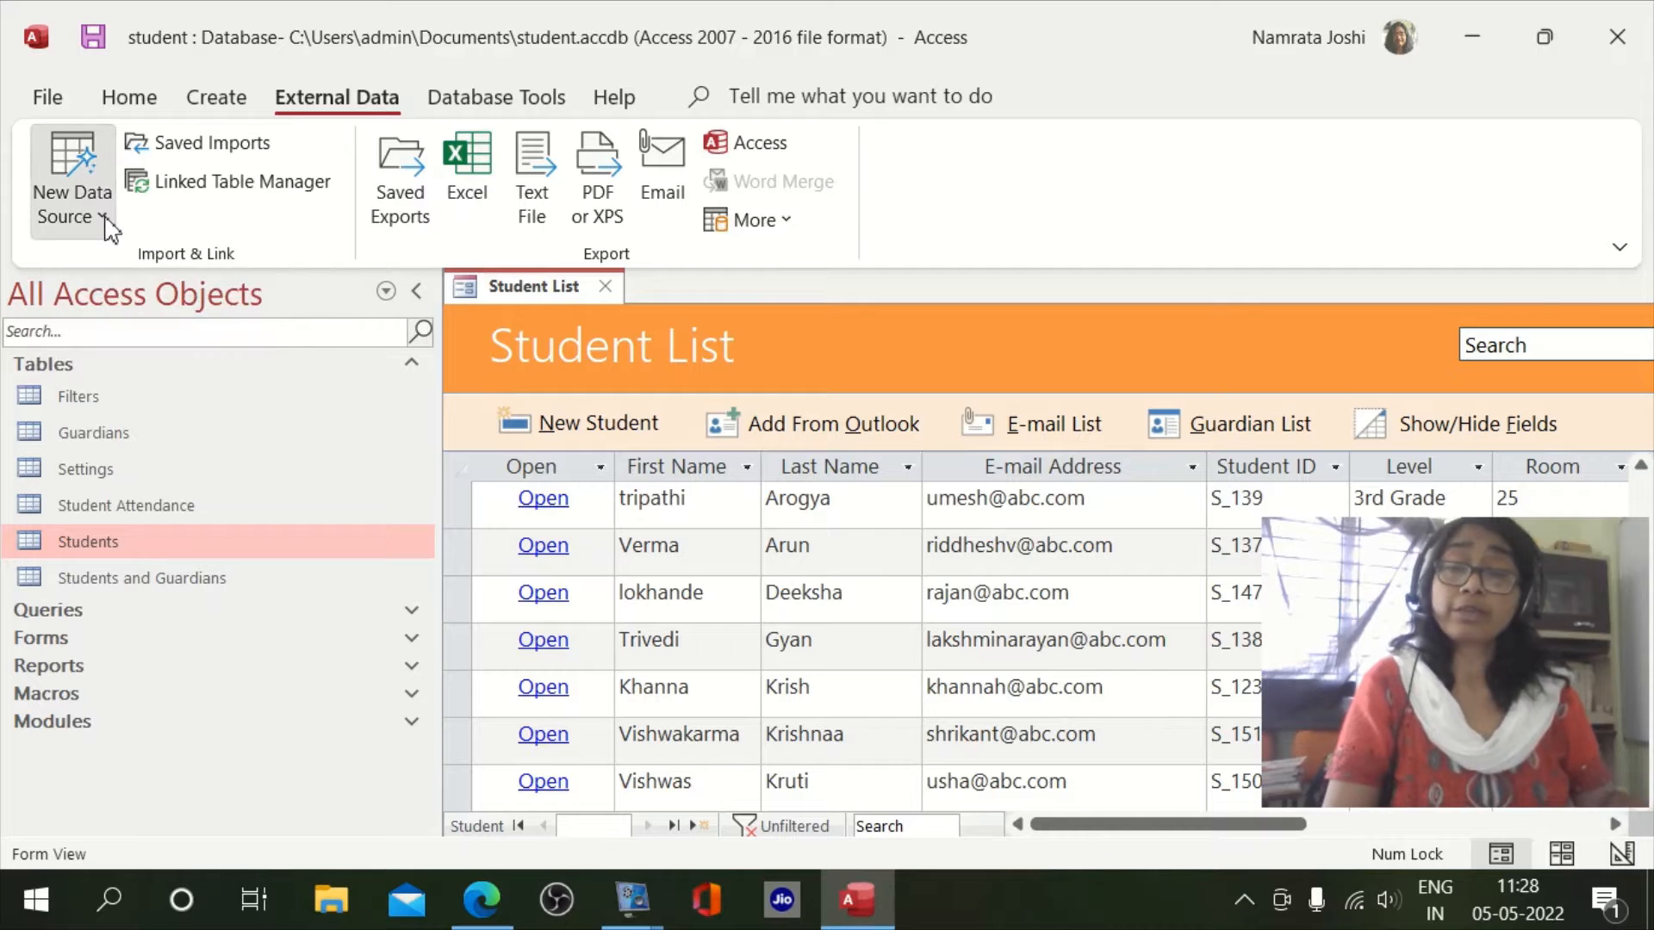
mouse_move(147, 495)
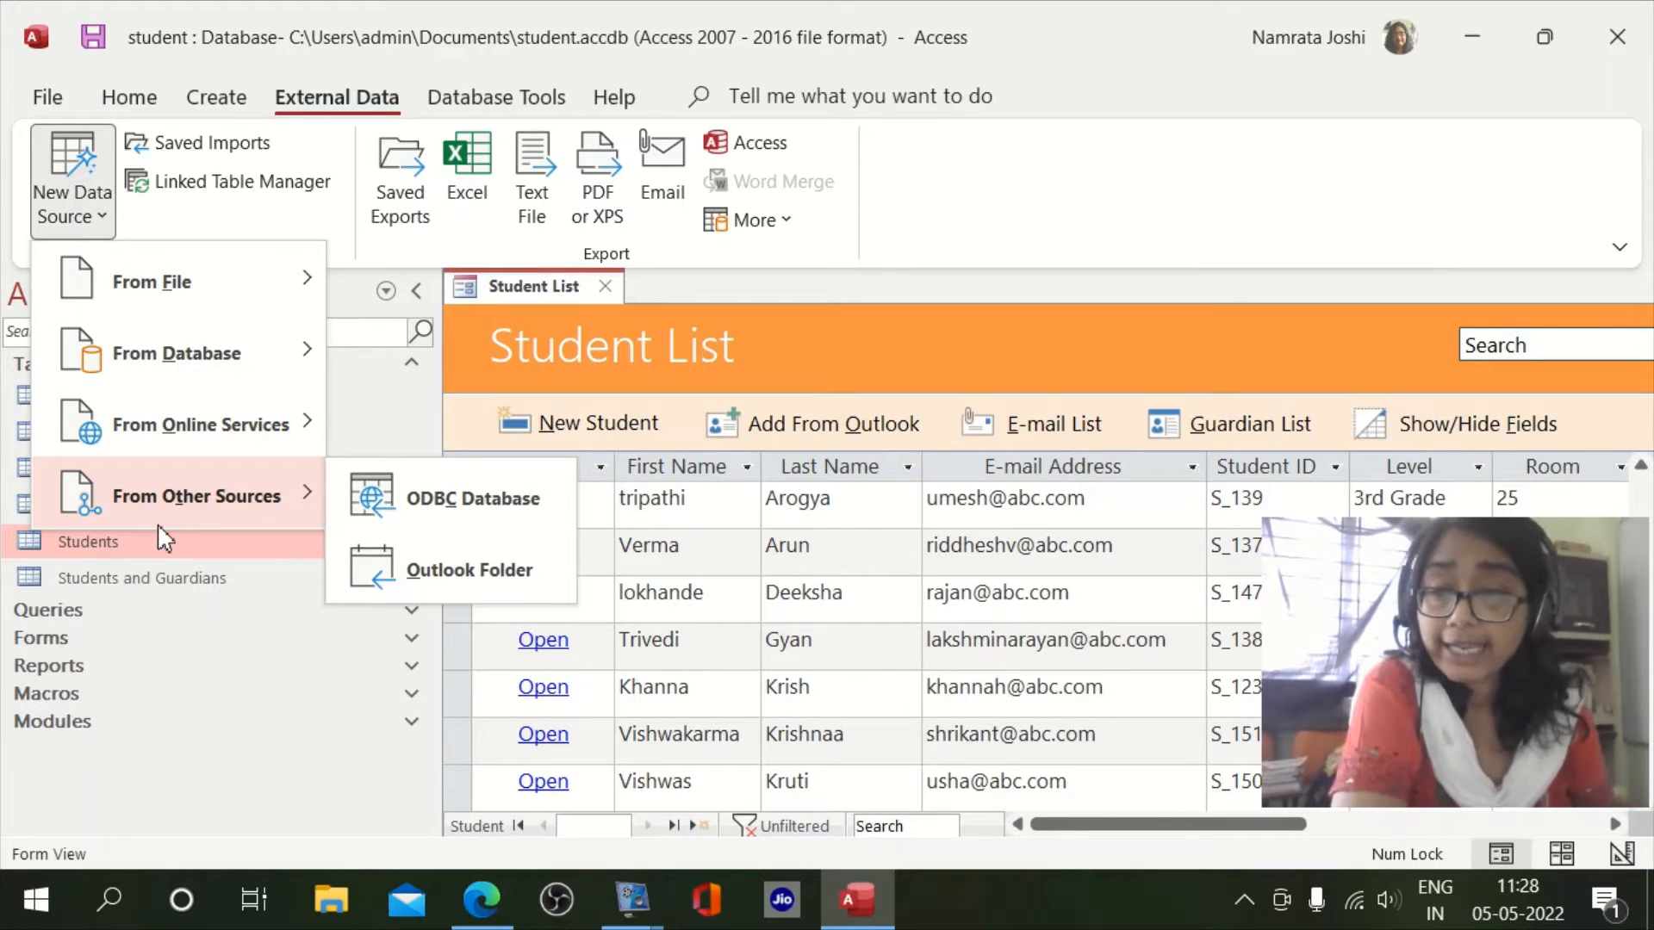
mouse_move(288, 293)
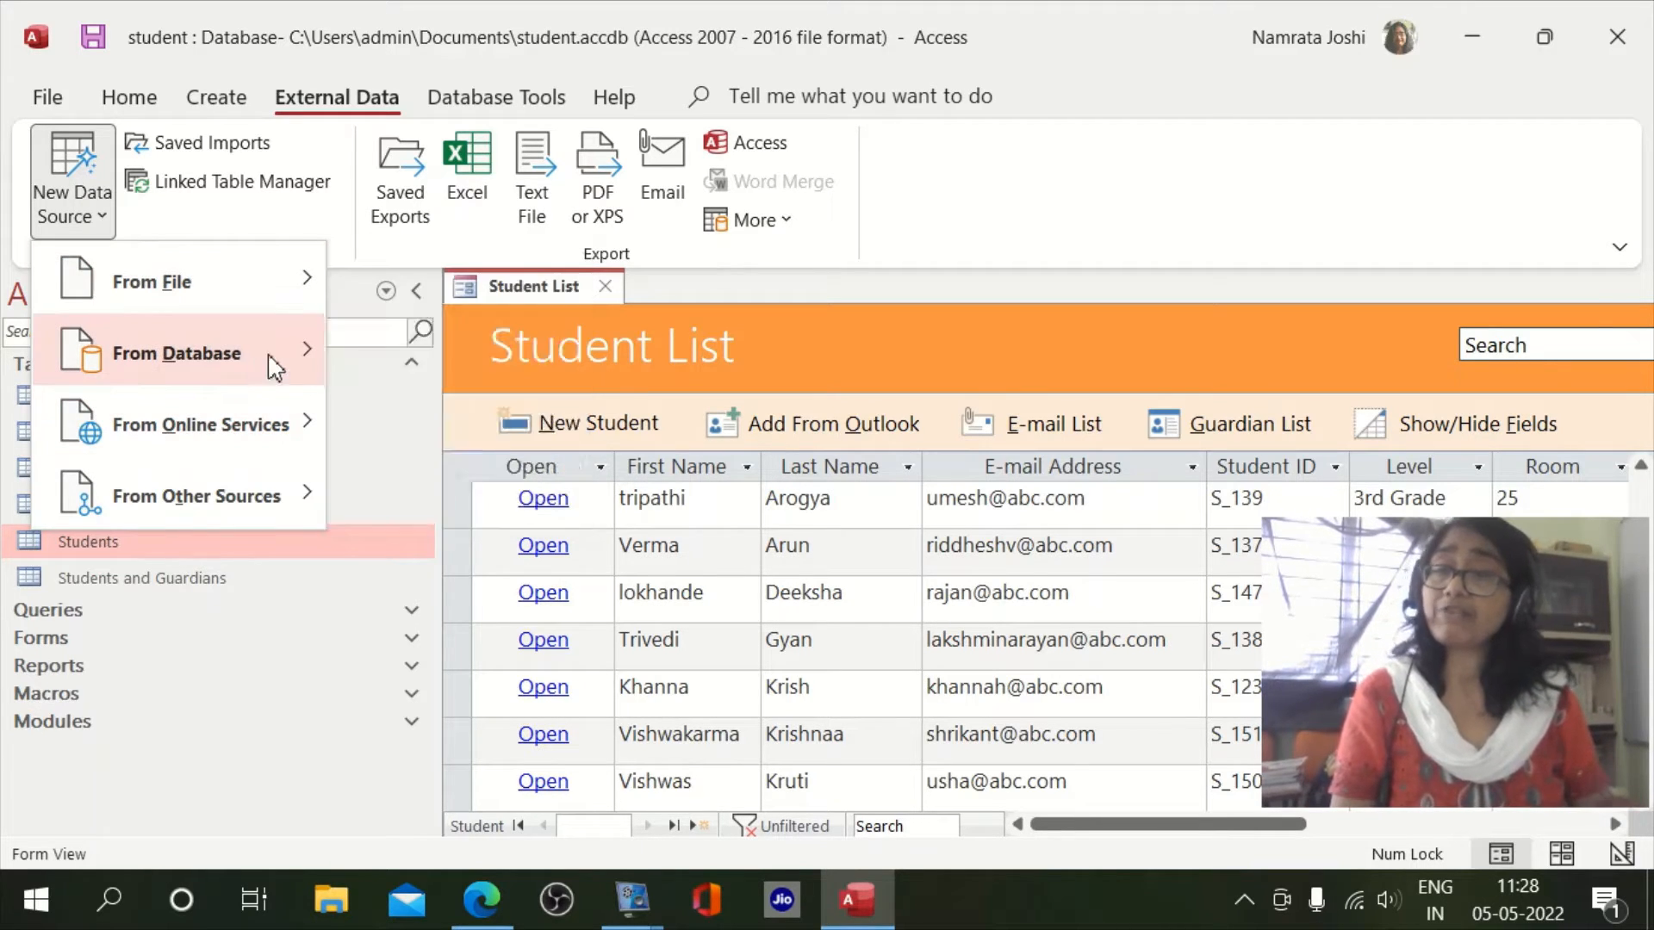
mouse_move(284, 360)
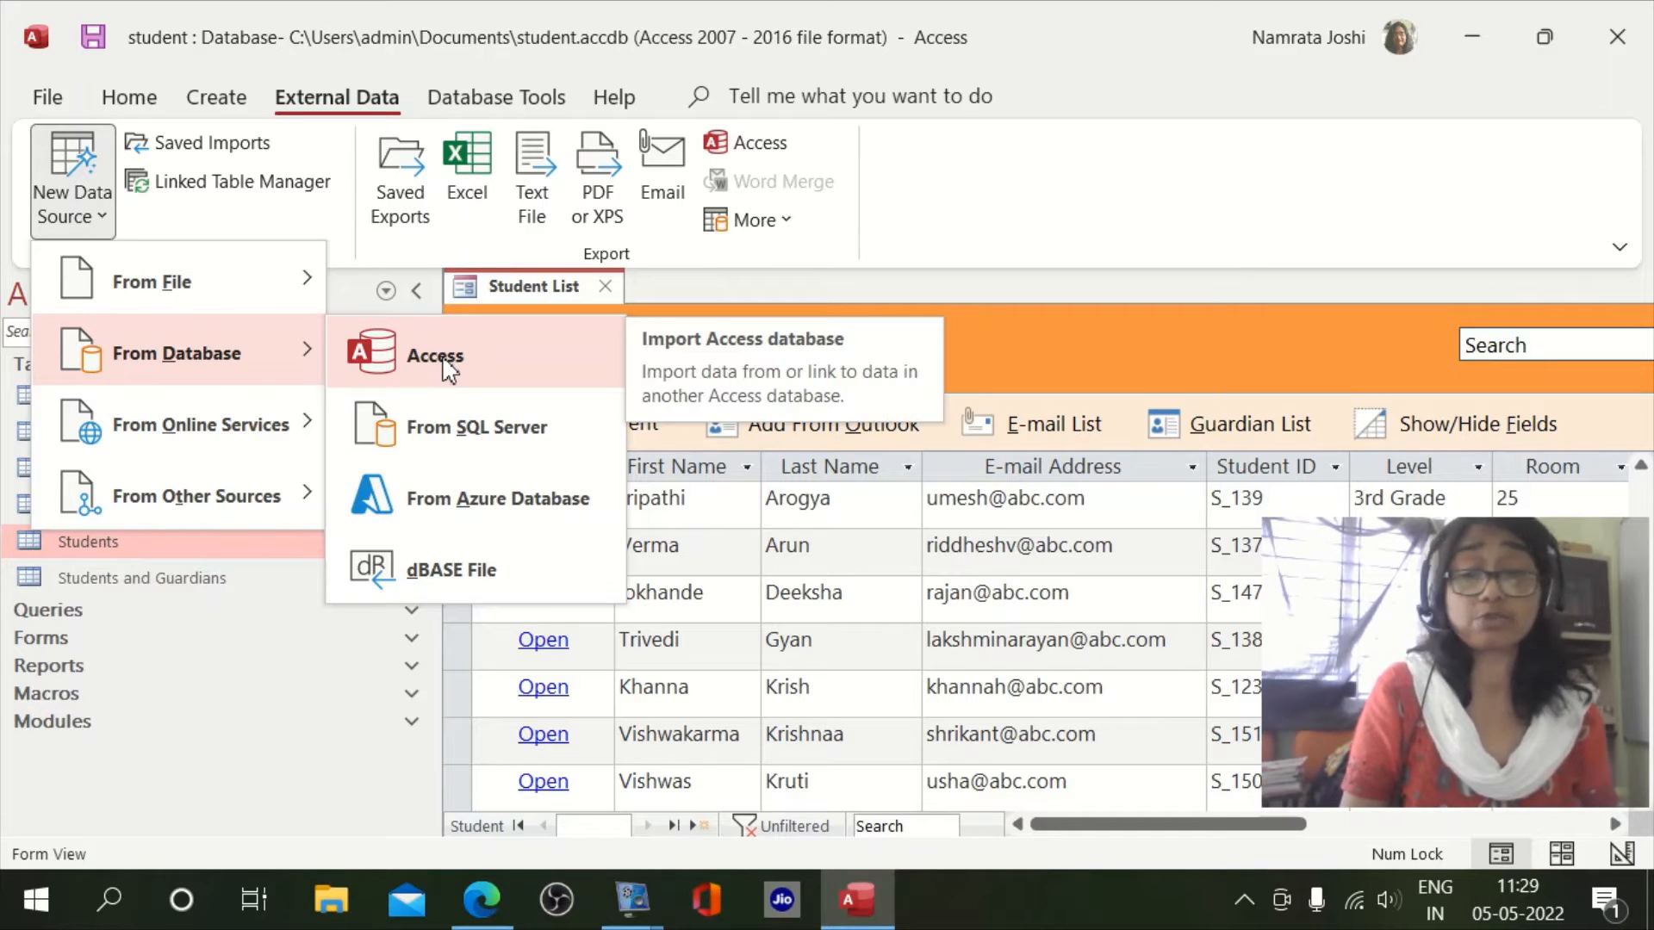
mouse_move(293, 434)
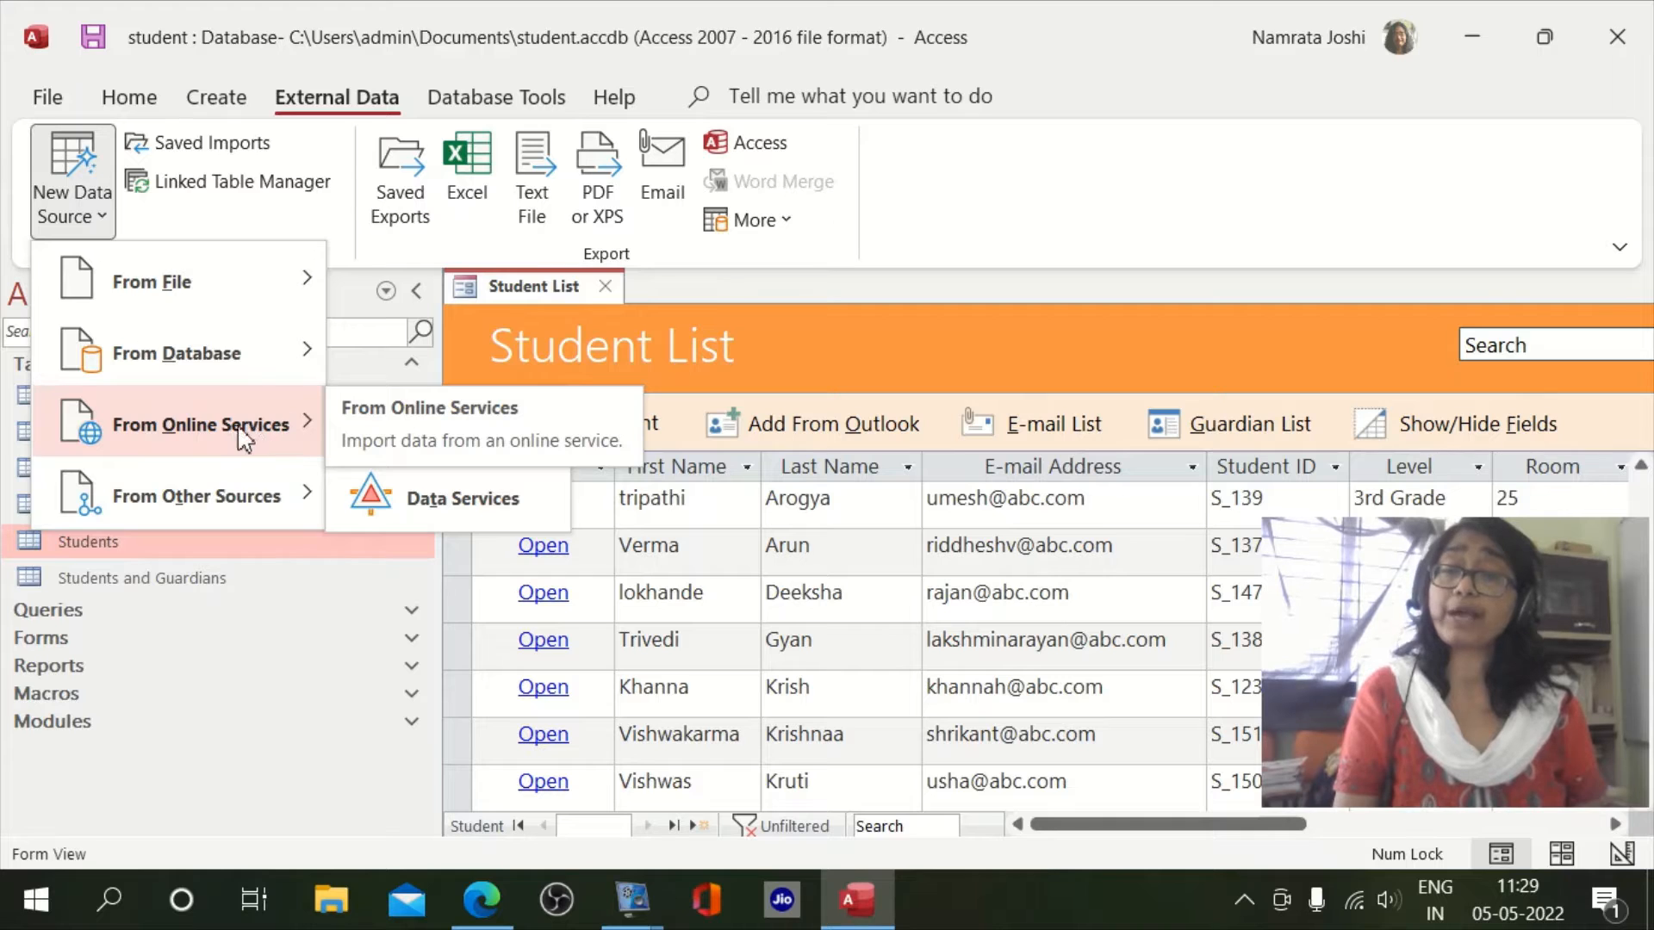
mouse_move(244, 493)
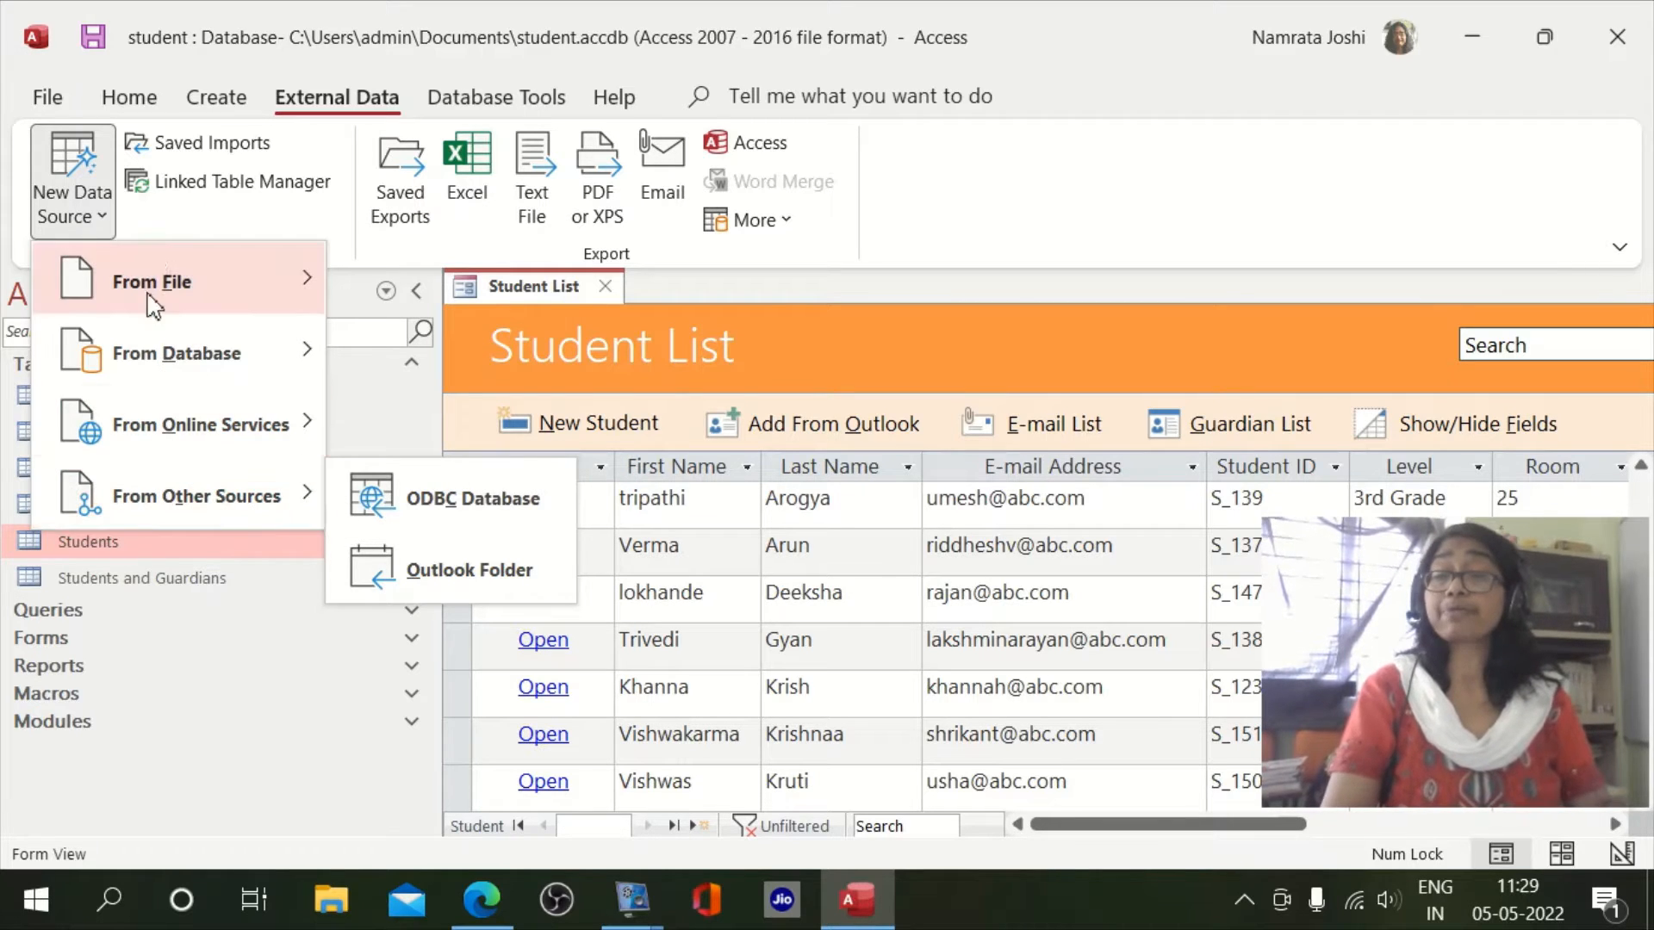
mouse_move(191, 300)
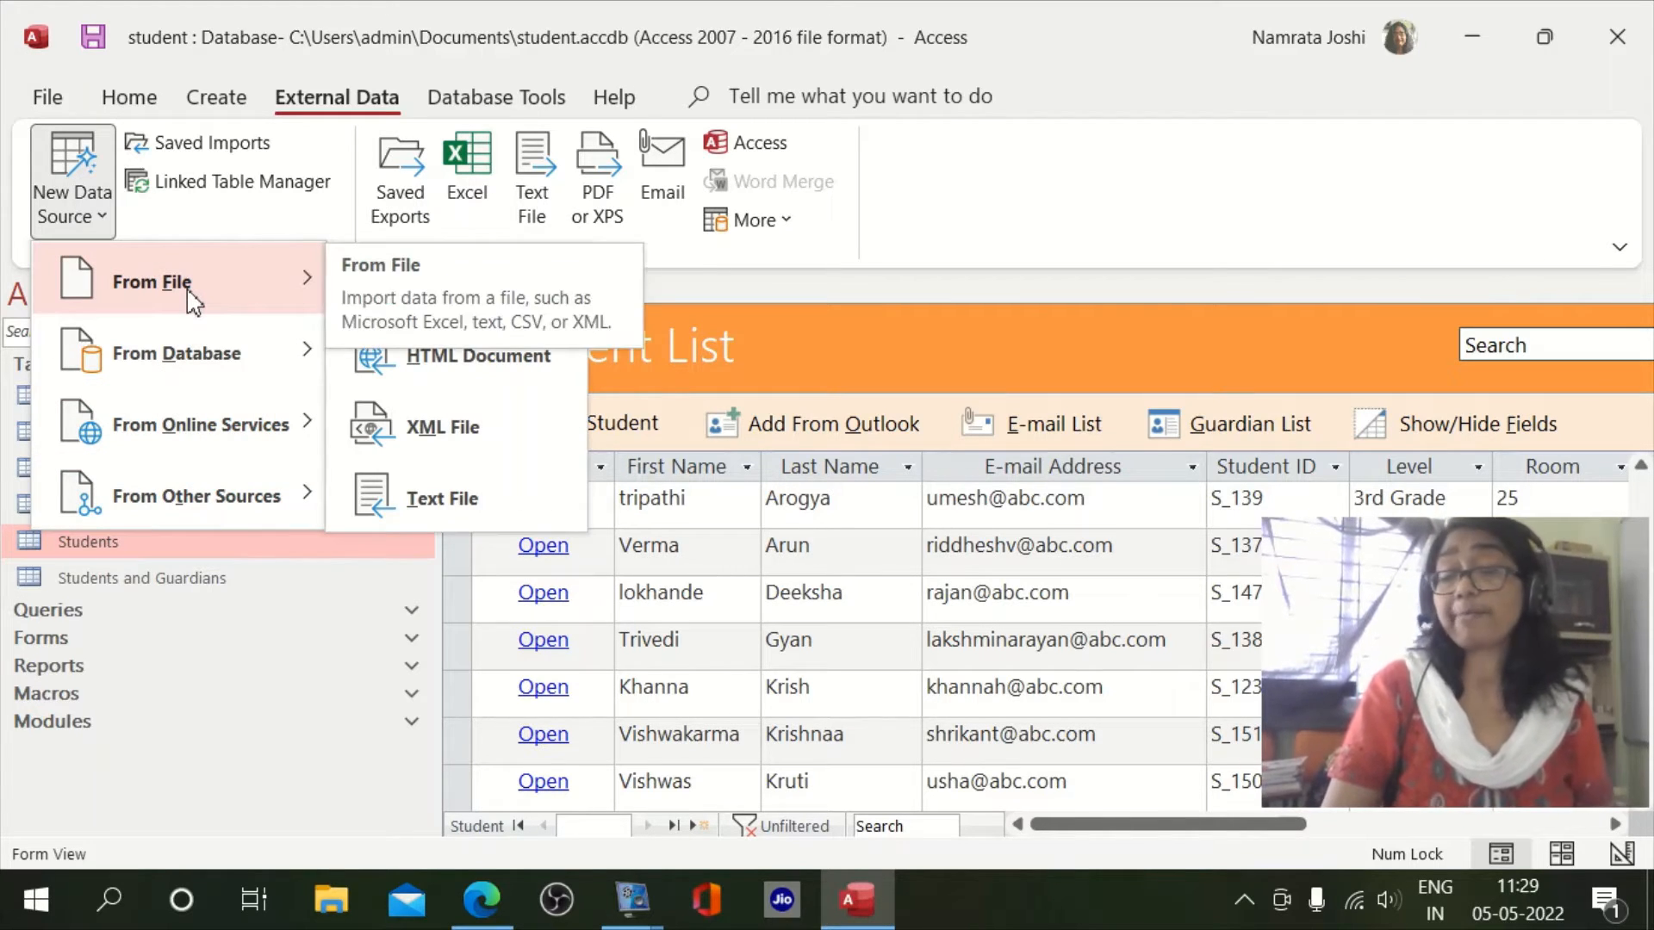
mouse_move(203, 369)
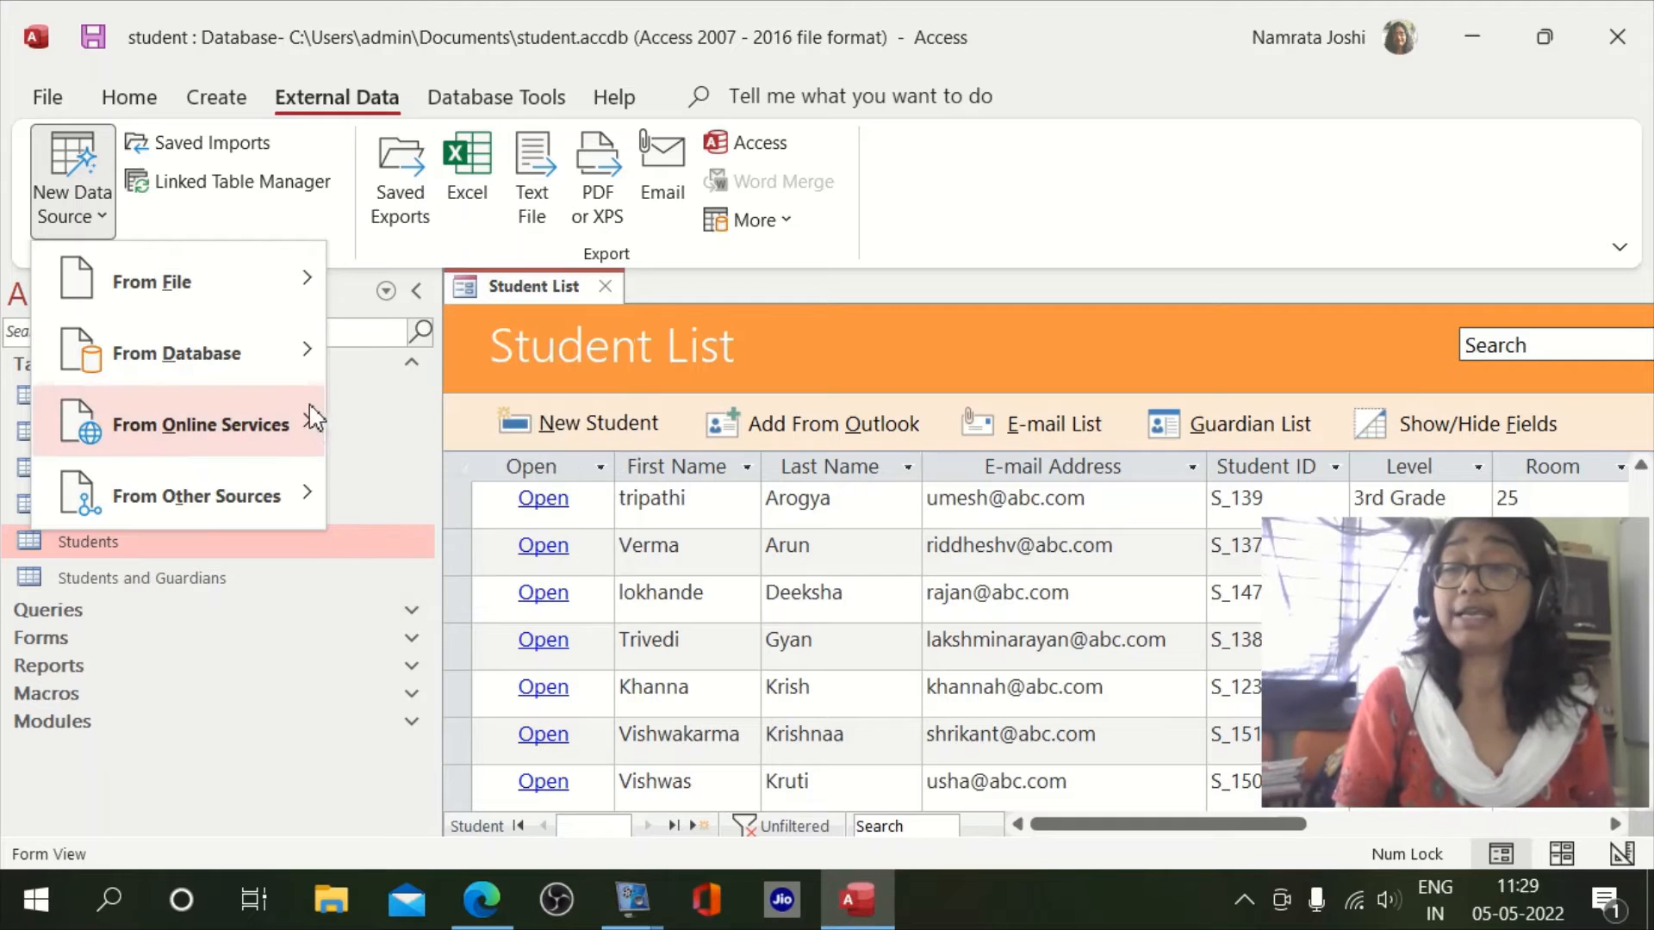
mouse_move(319, 353)
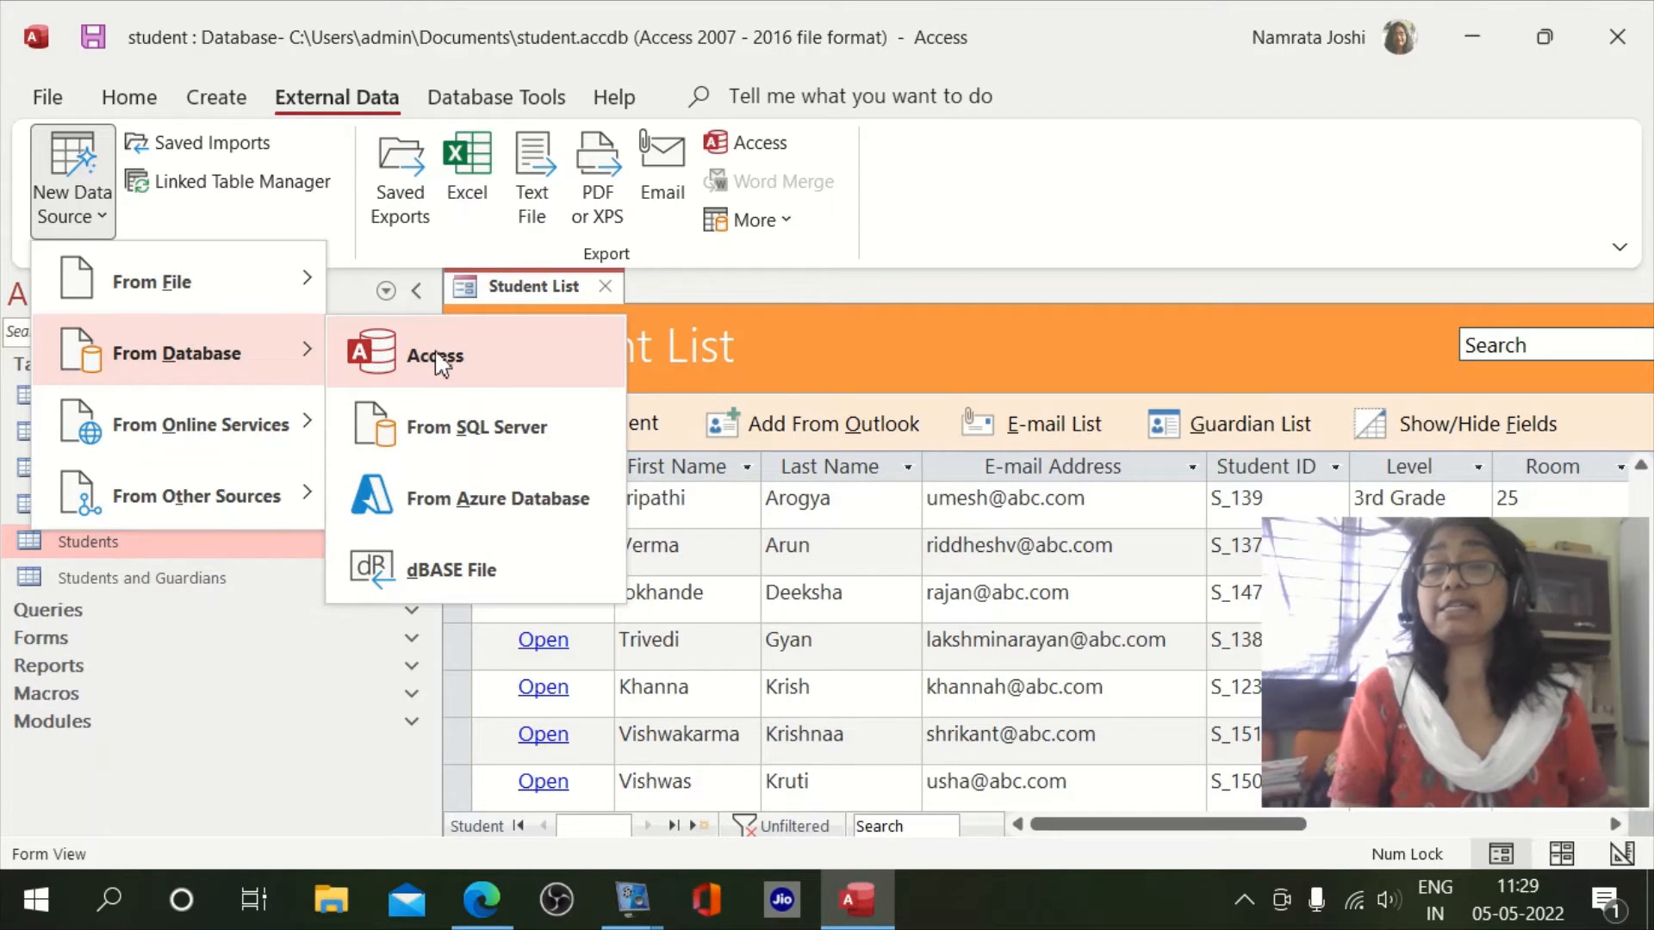
left_click(440, 362)
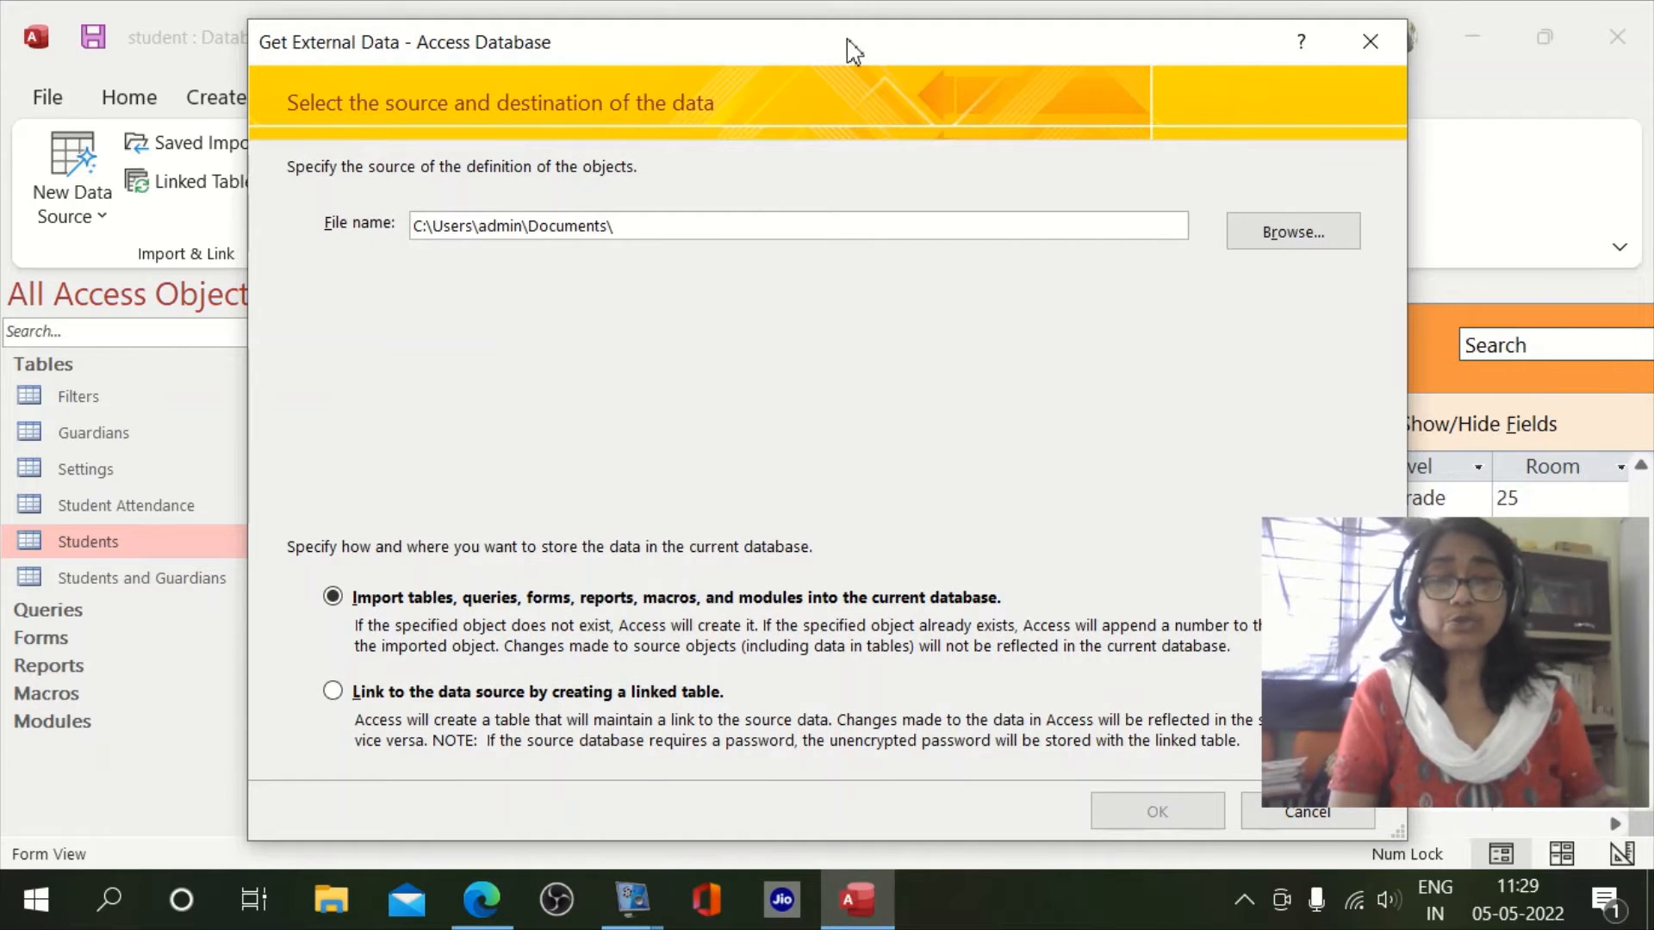
- Choose the AVM database in the Documents folder as the source file for the import
left_click_drag(786, 39, 844, 67)
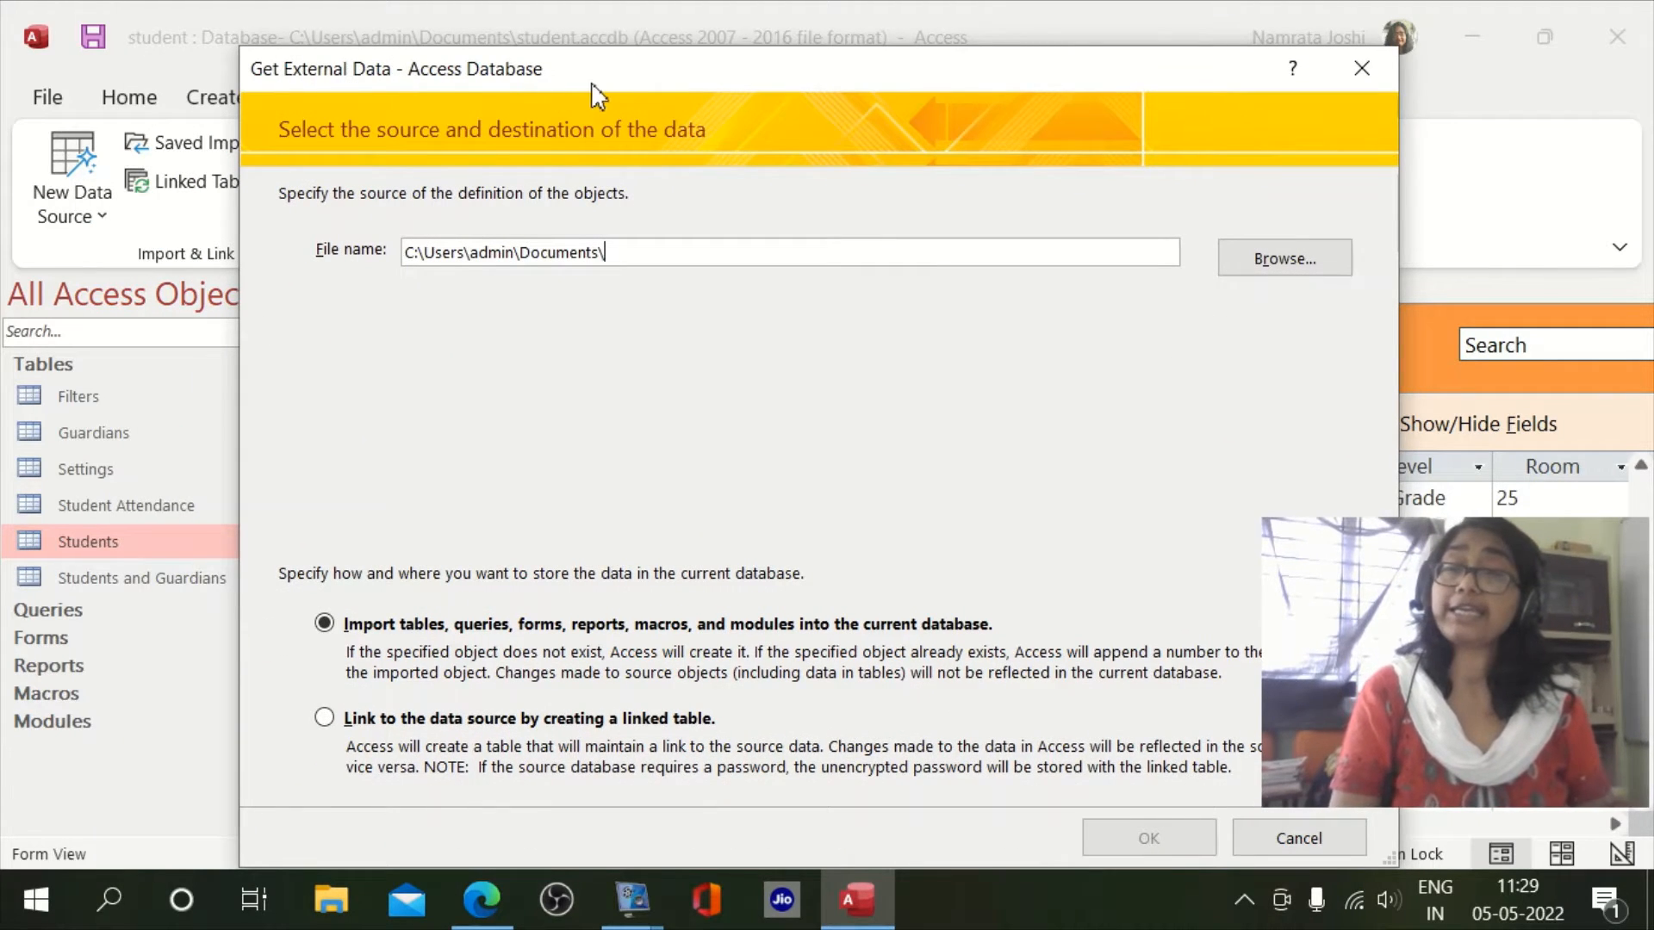
left_click_drag(591, 86, 485, 64)
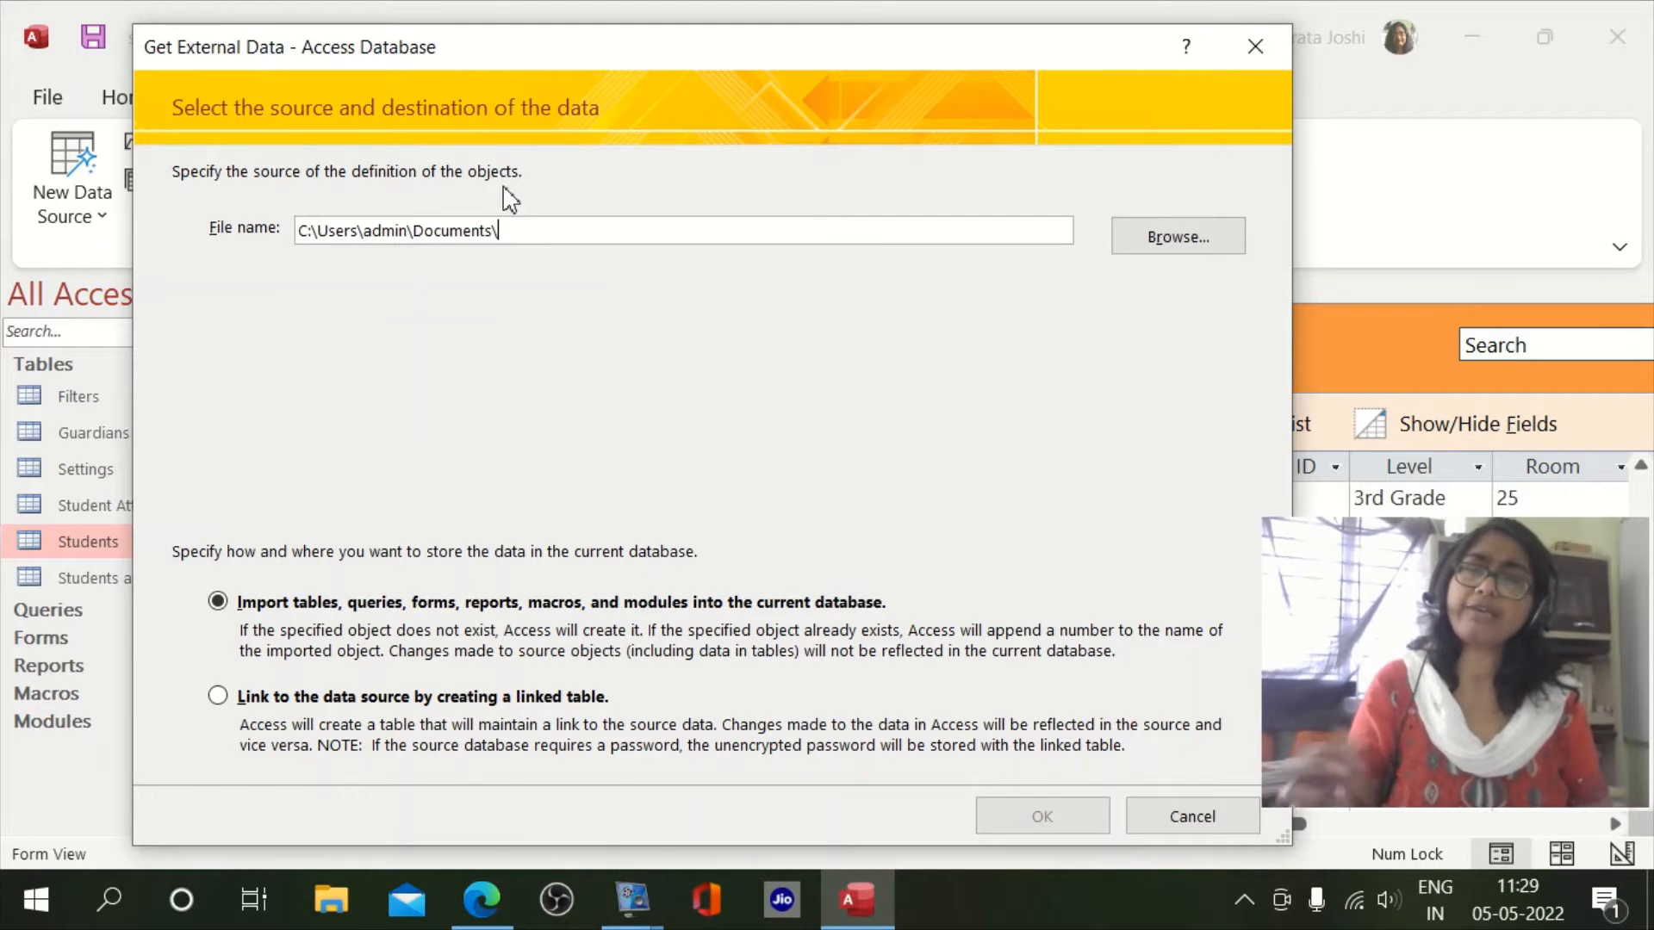
left_click(1166, 247)
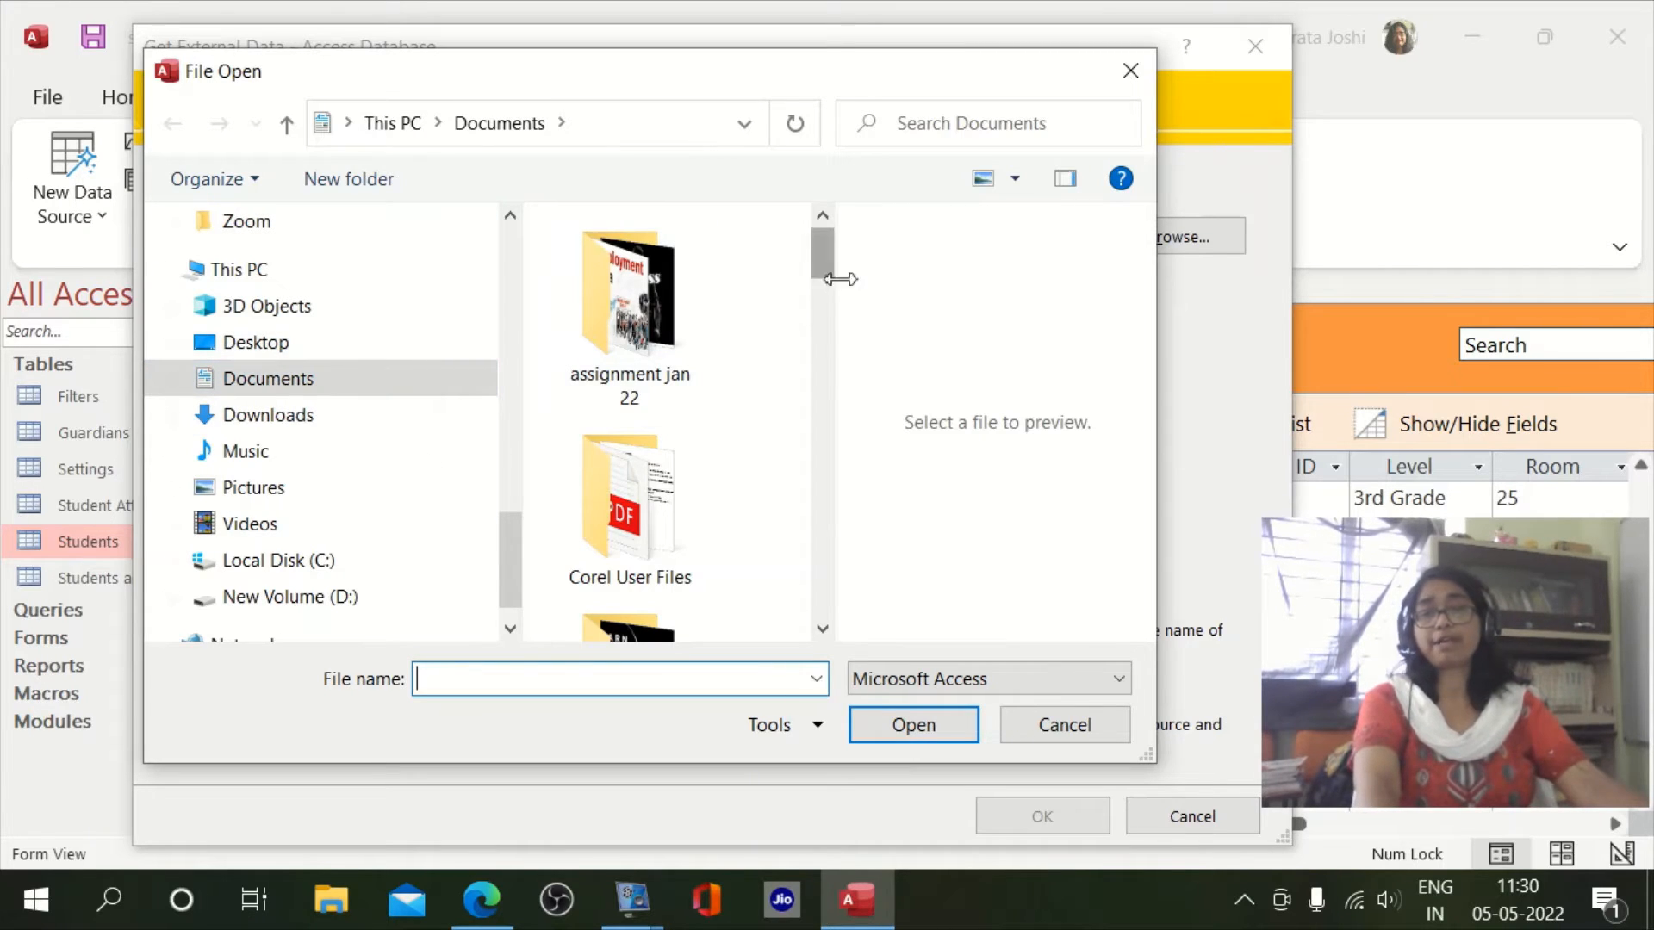
scroll(827, 284, "down", 1)
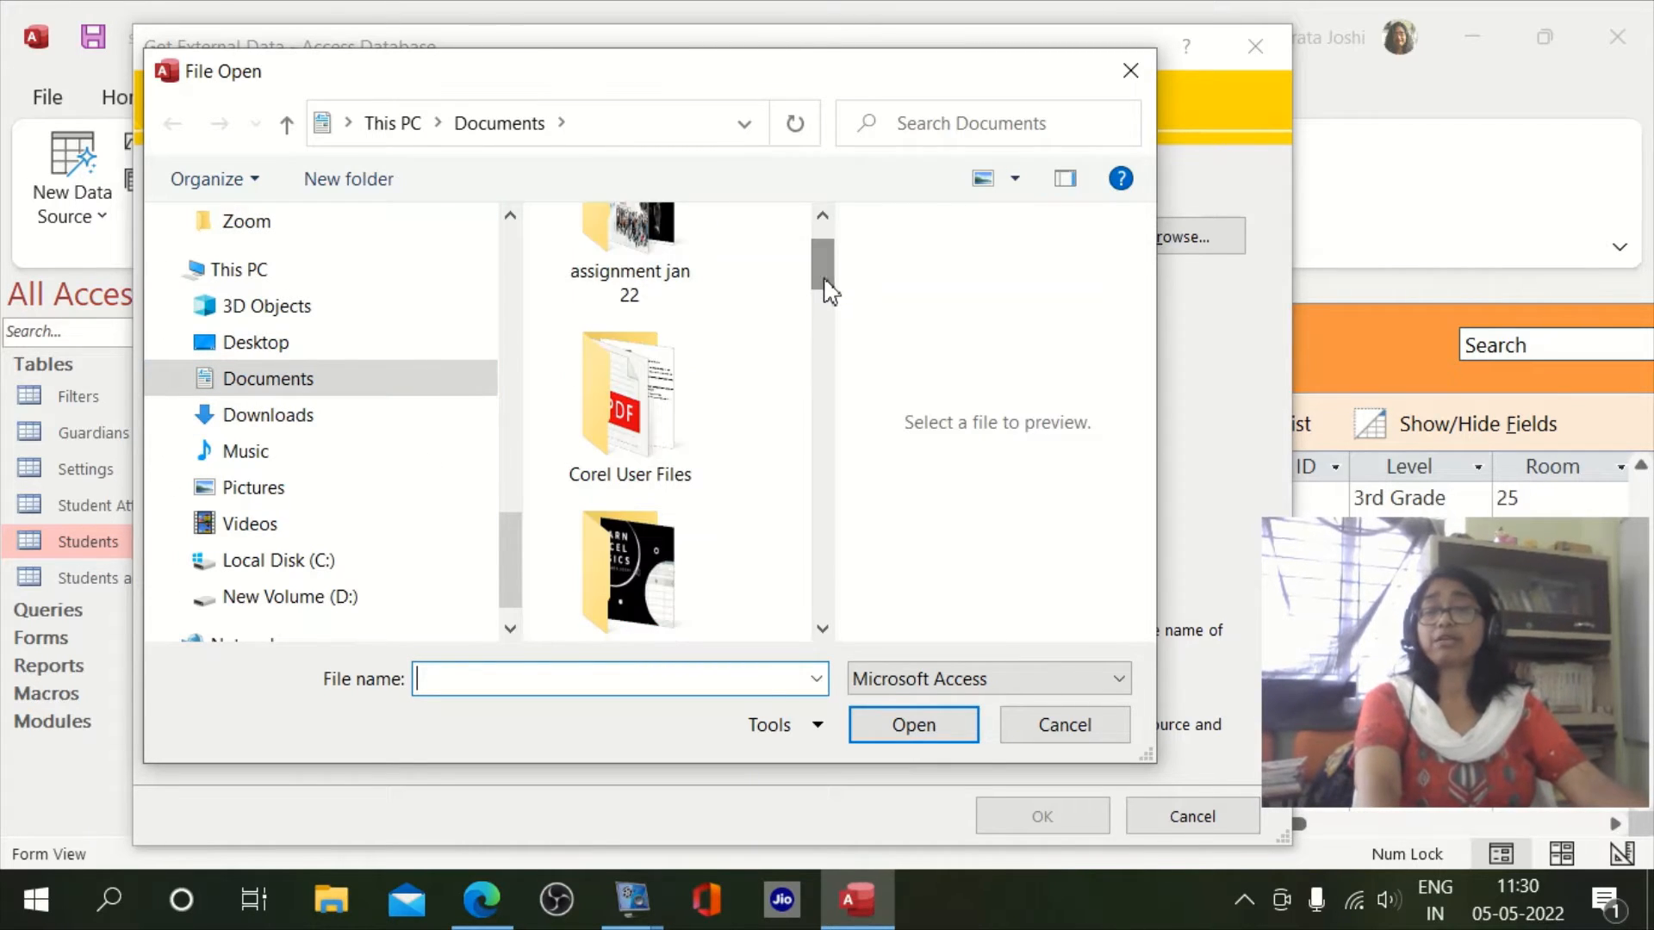
left_click(823, 630)
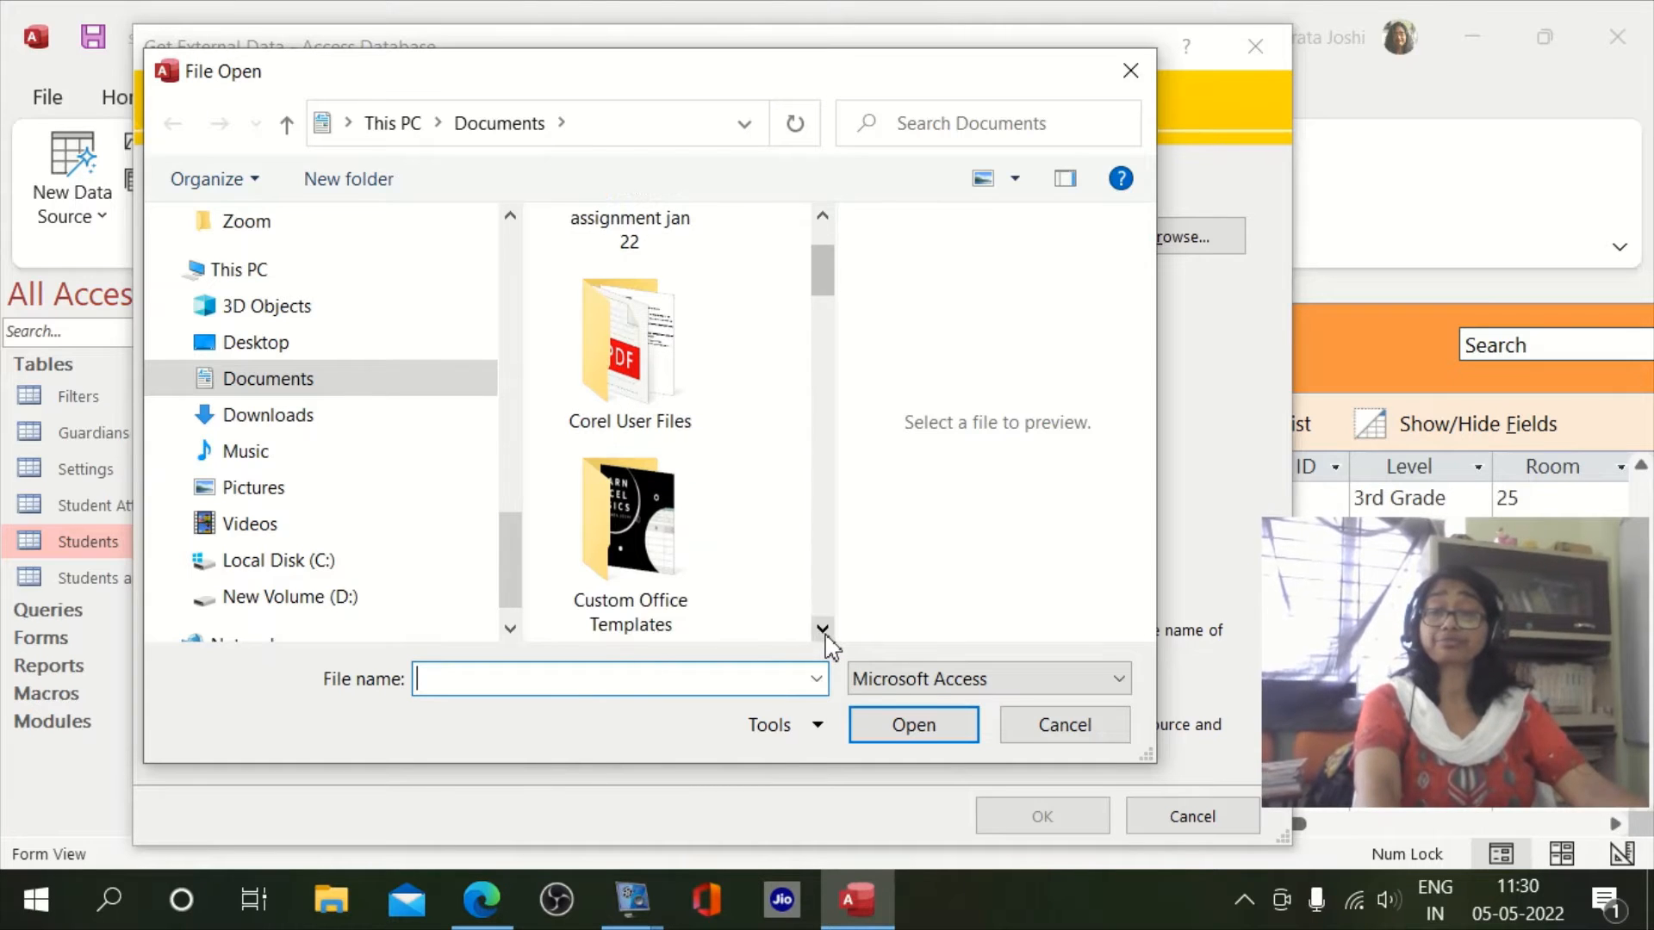
scroll(824, 635, "down", 4)
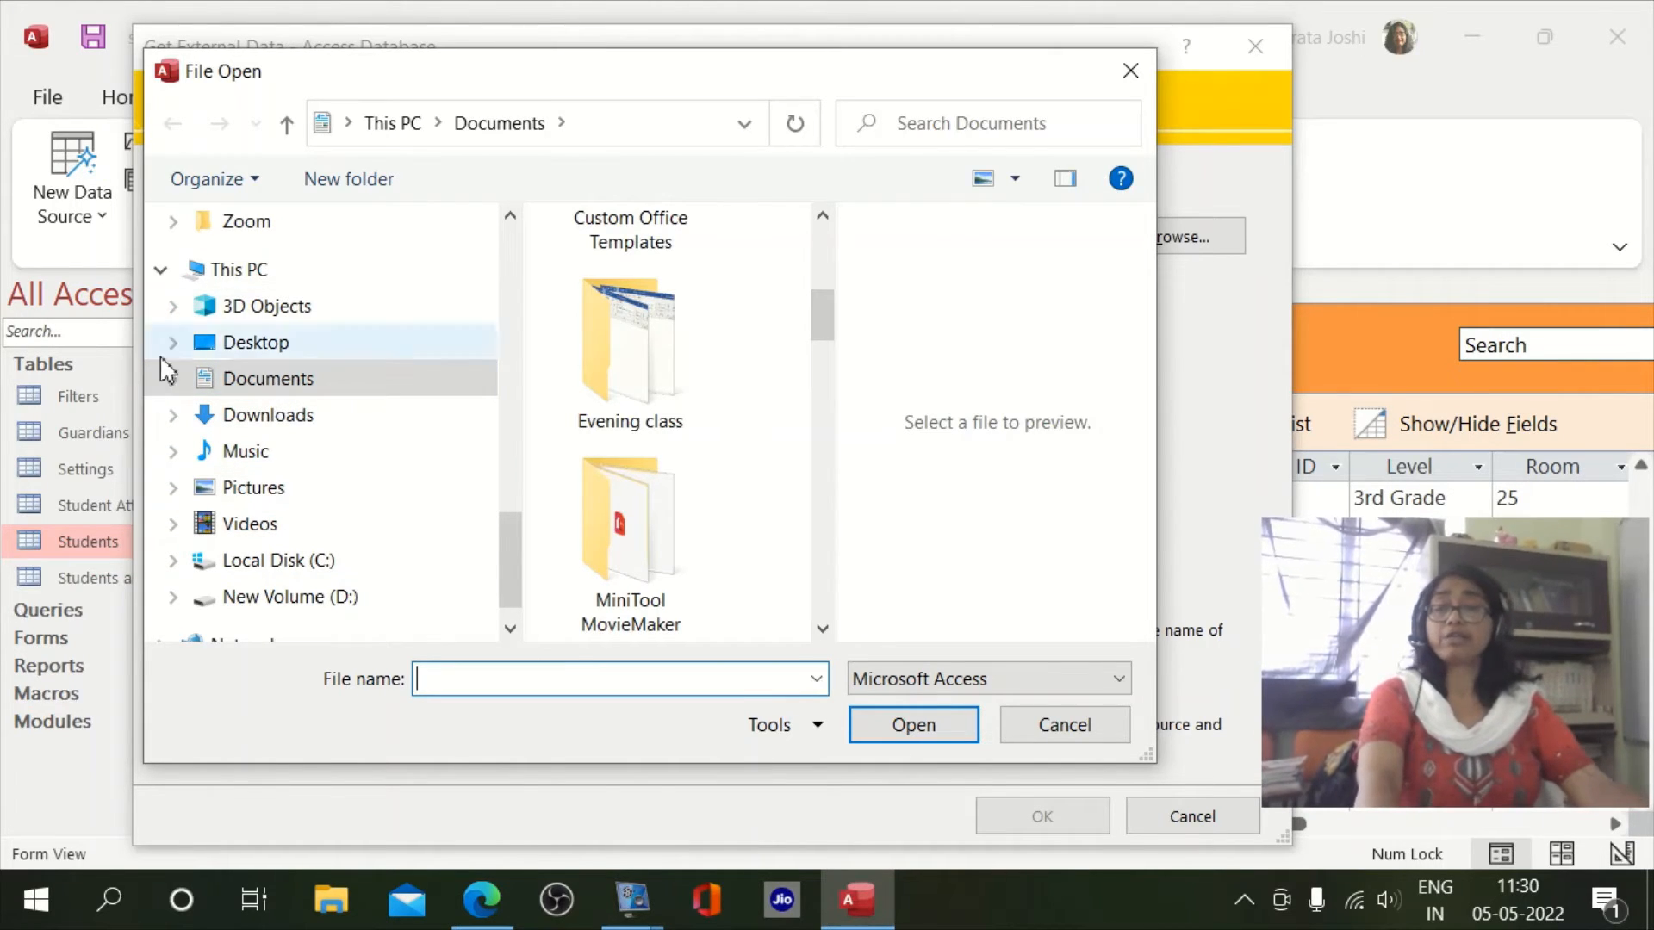
left_click(259, 392)
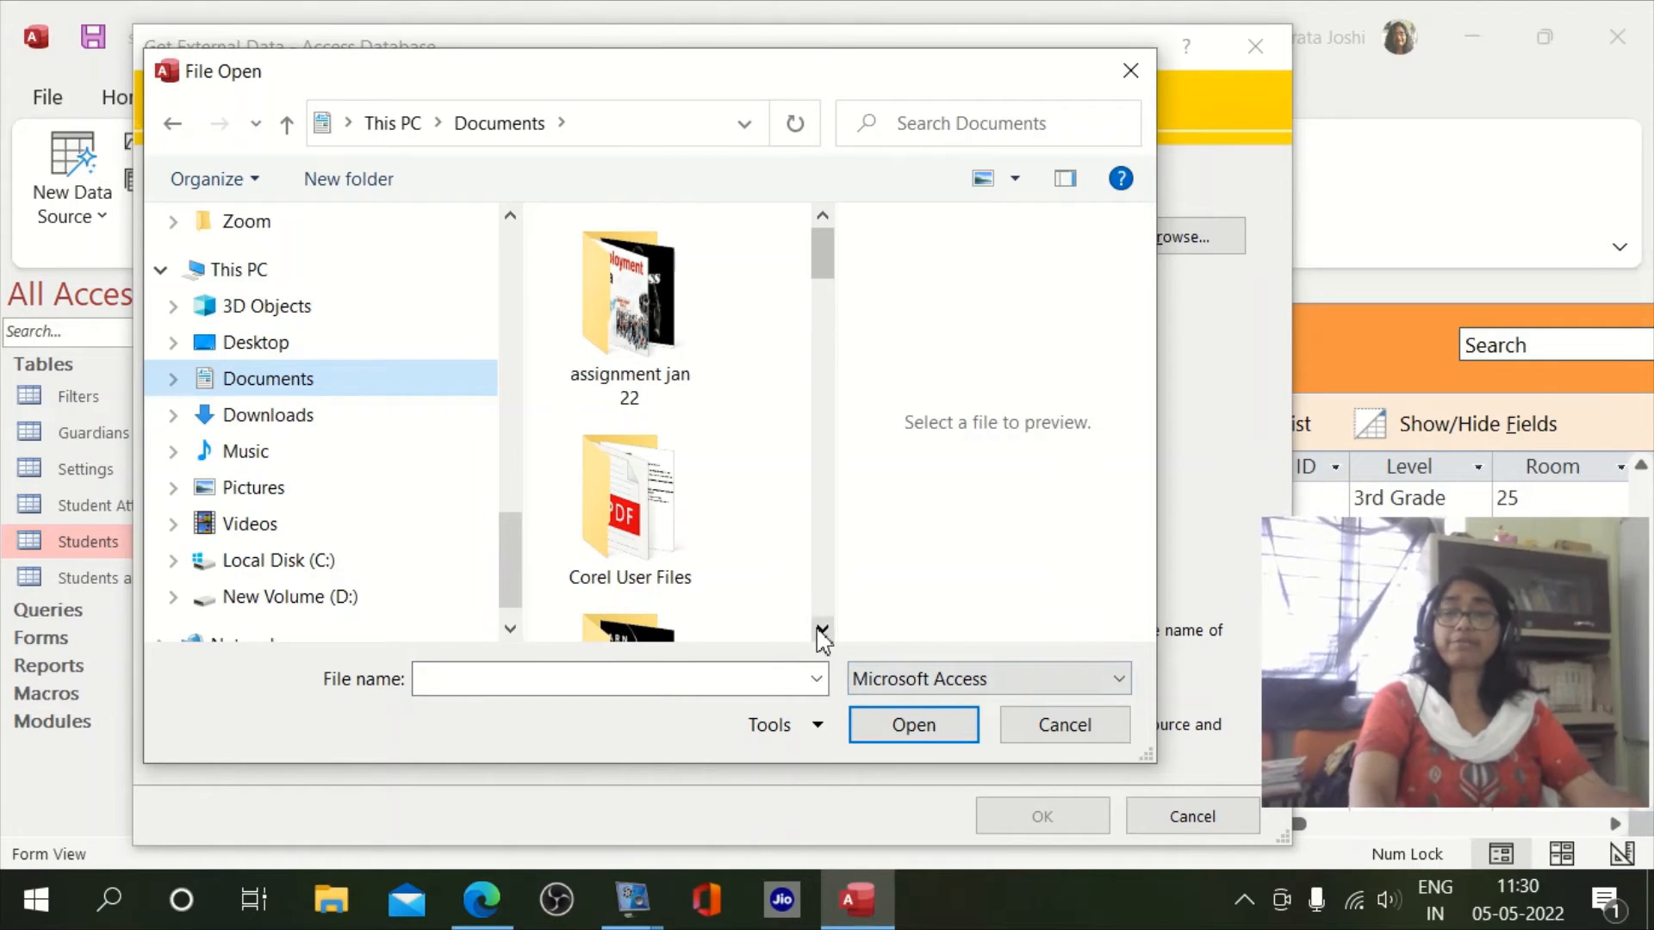
left_click_drag(819, 632, 825, 640)
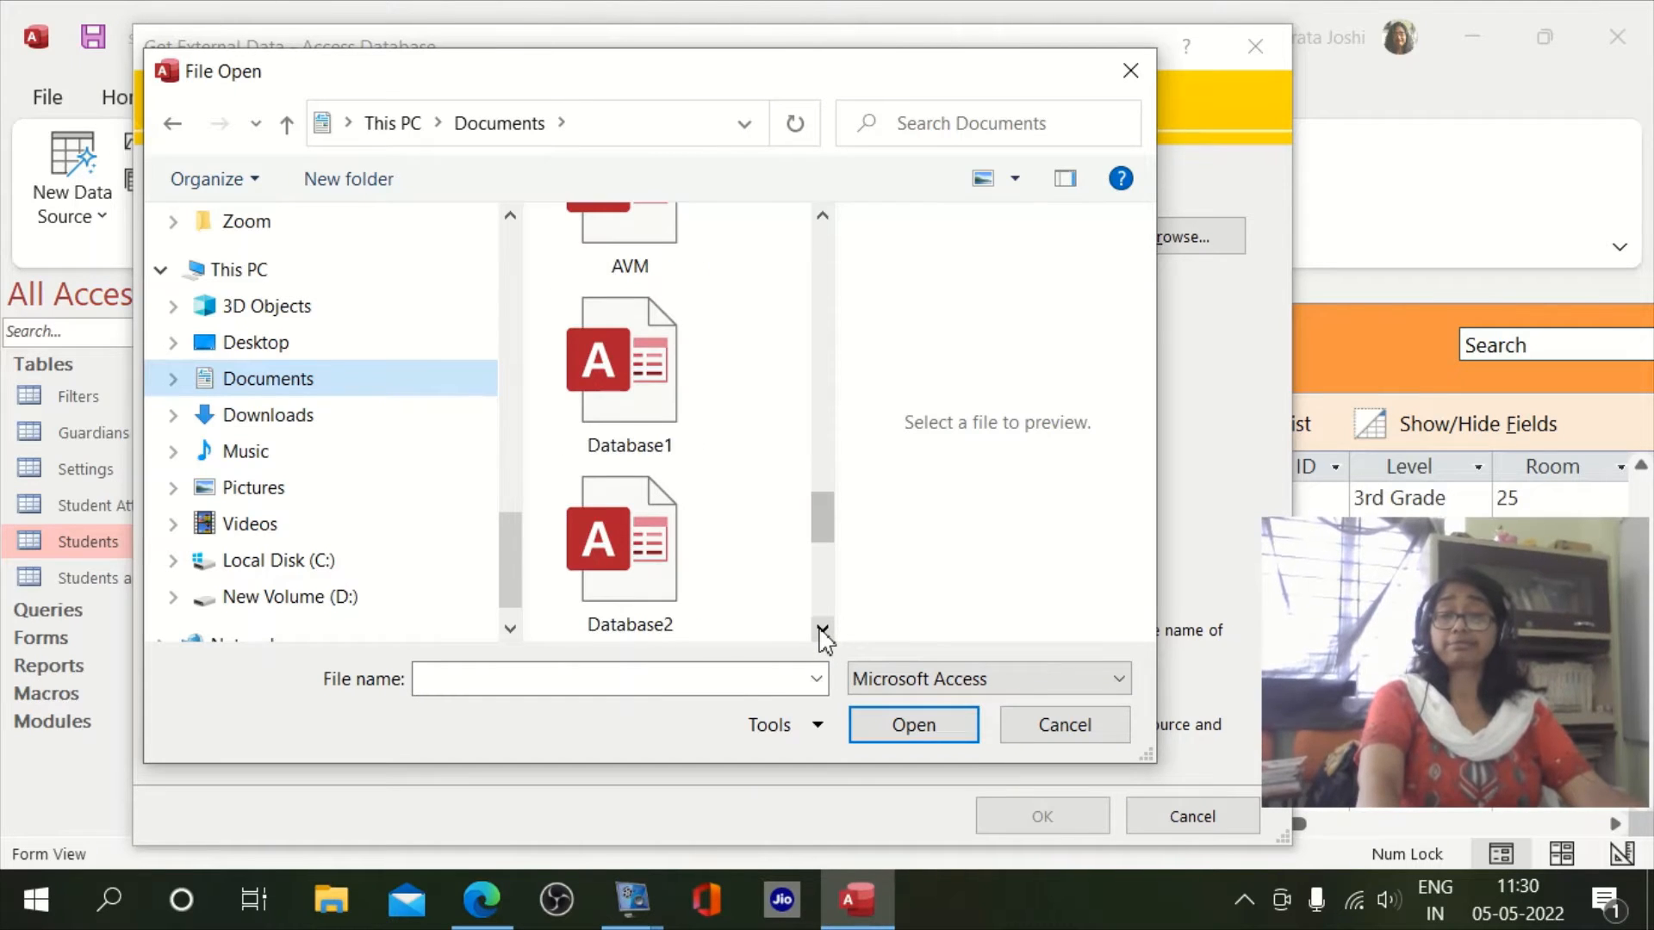
left_click(826, 217)
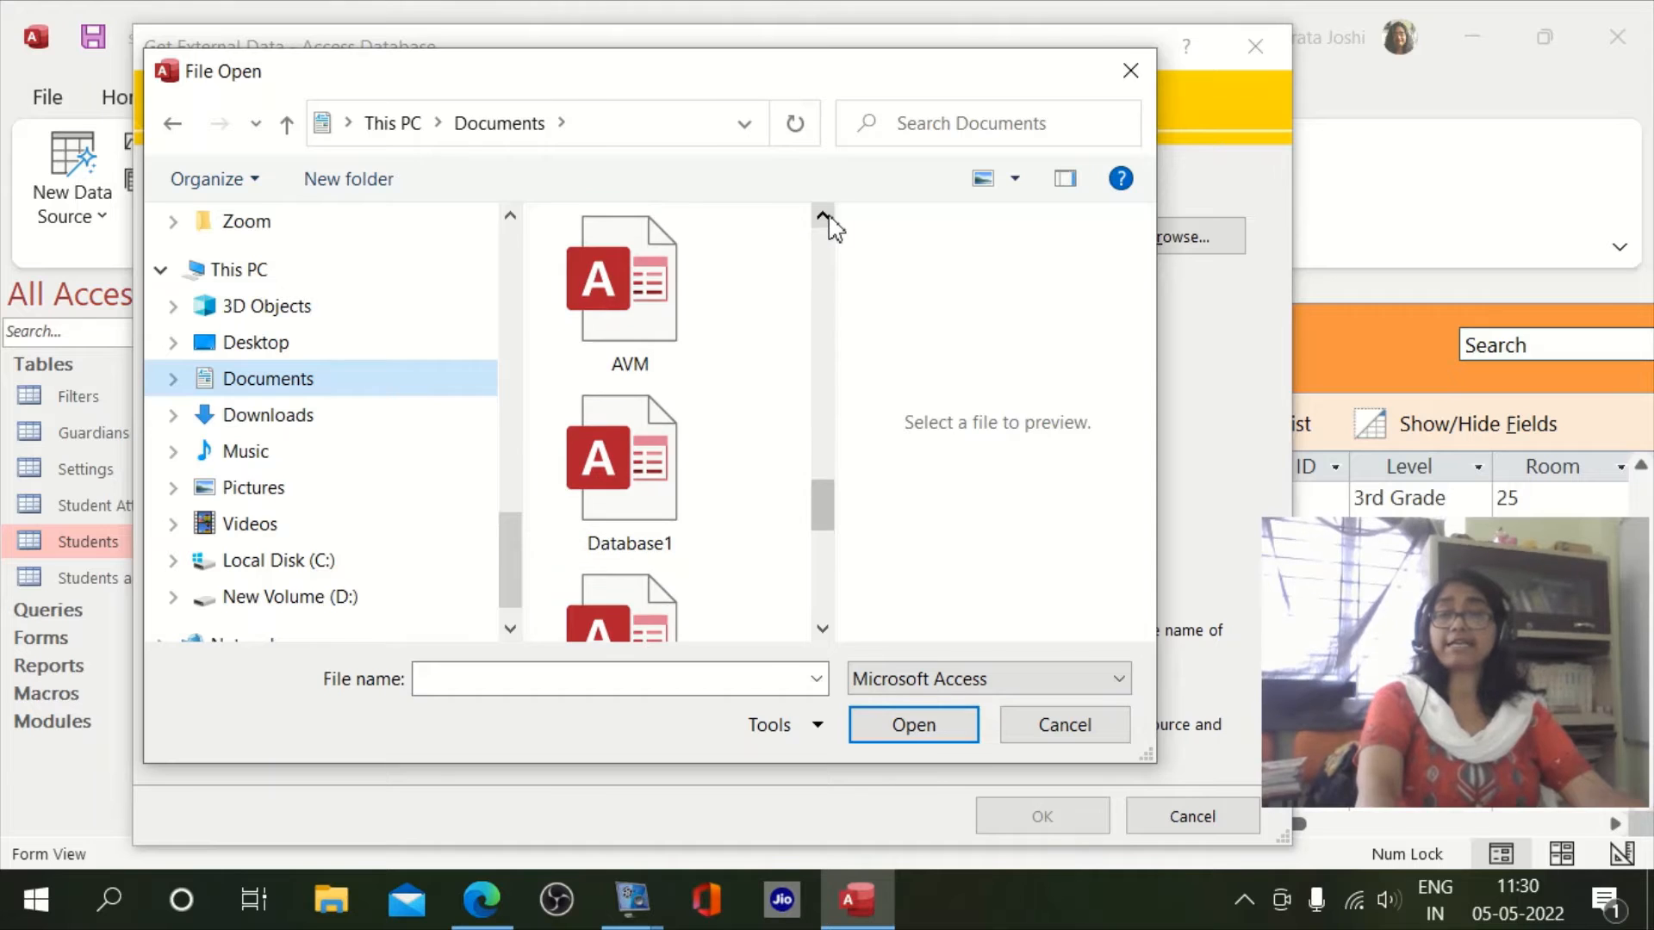
left_click(823, 629)
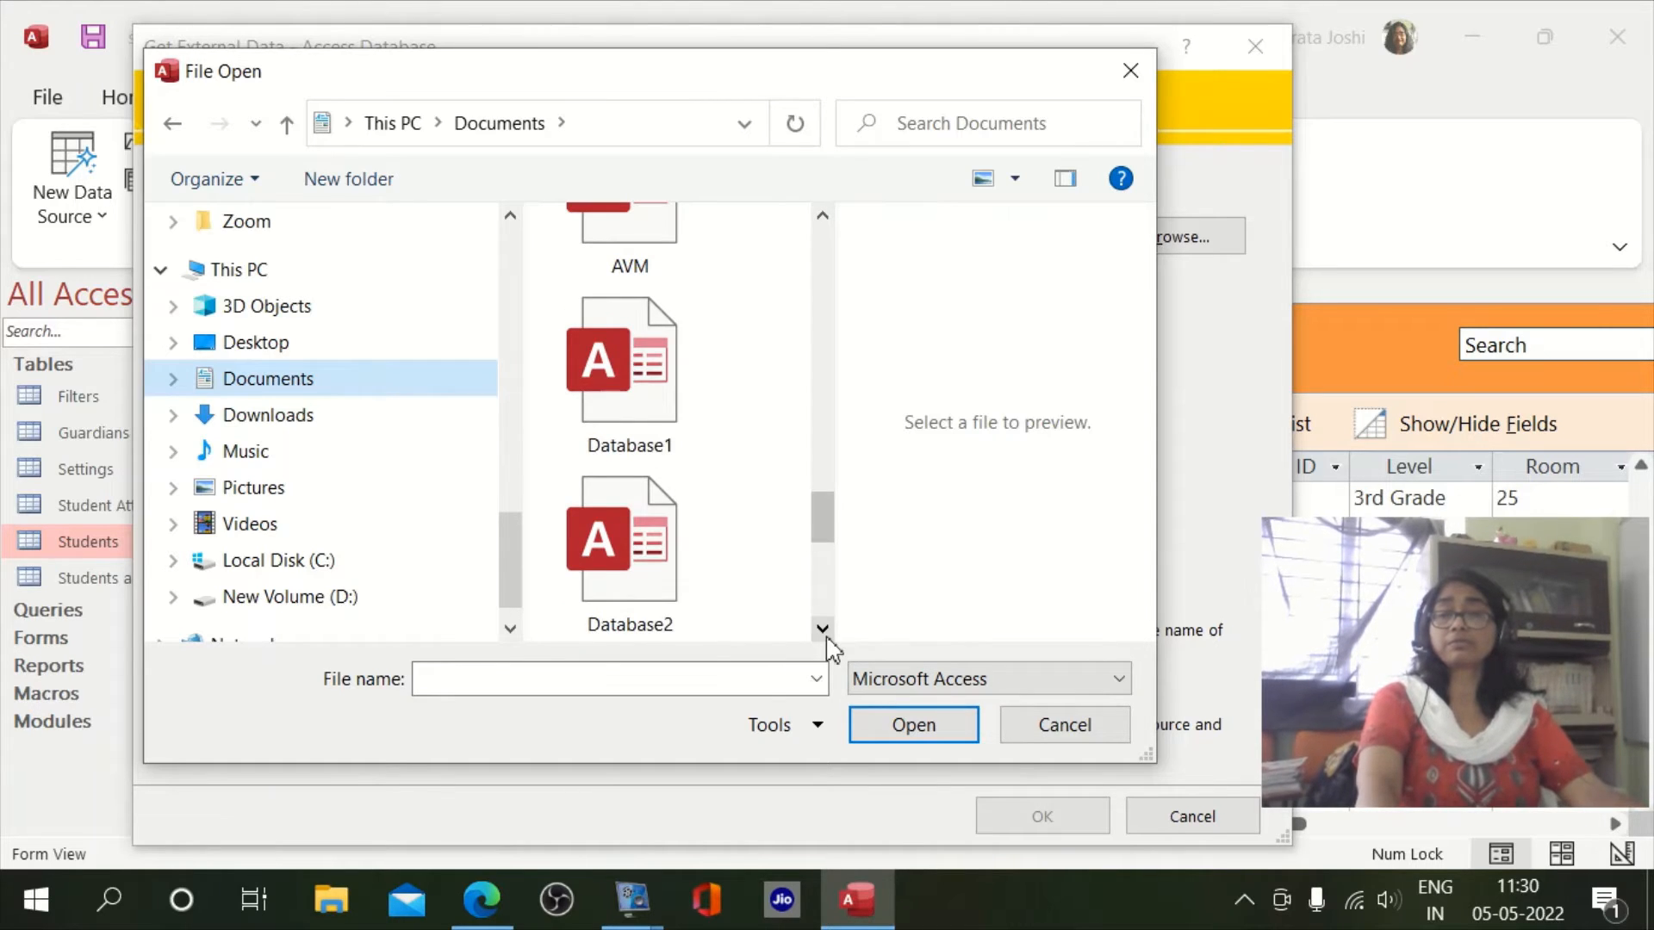
left_click(825, 634)
left_click(824, 634)
left_click(824, 634)
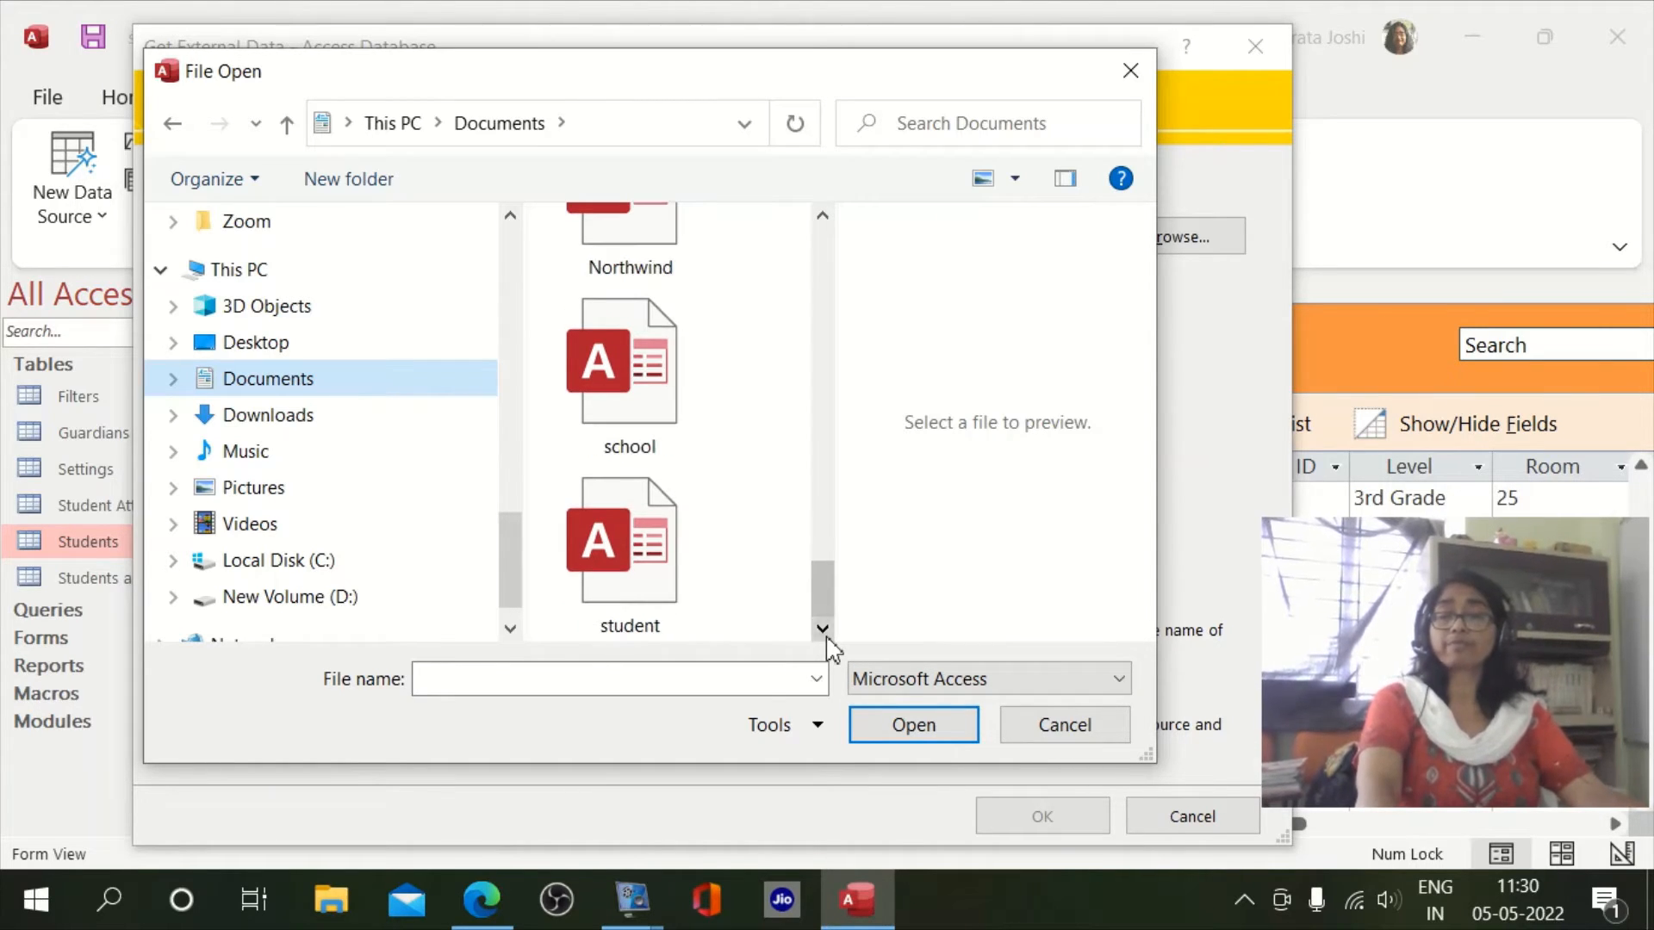
left_click(823, 215)
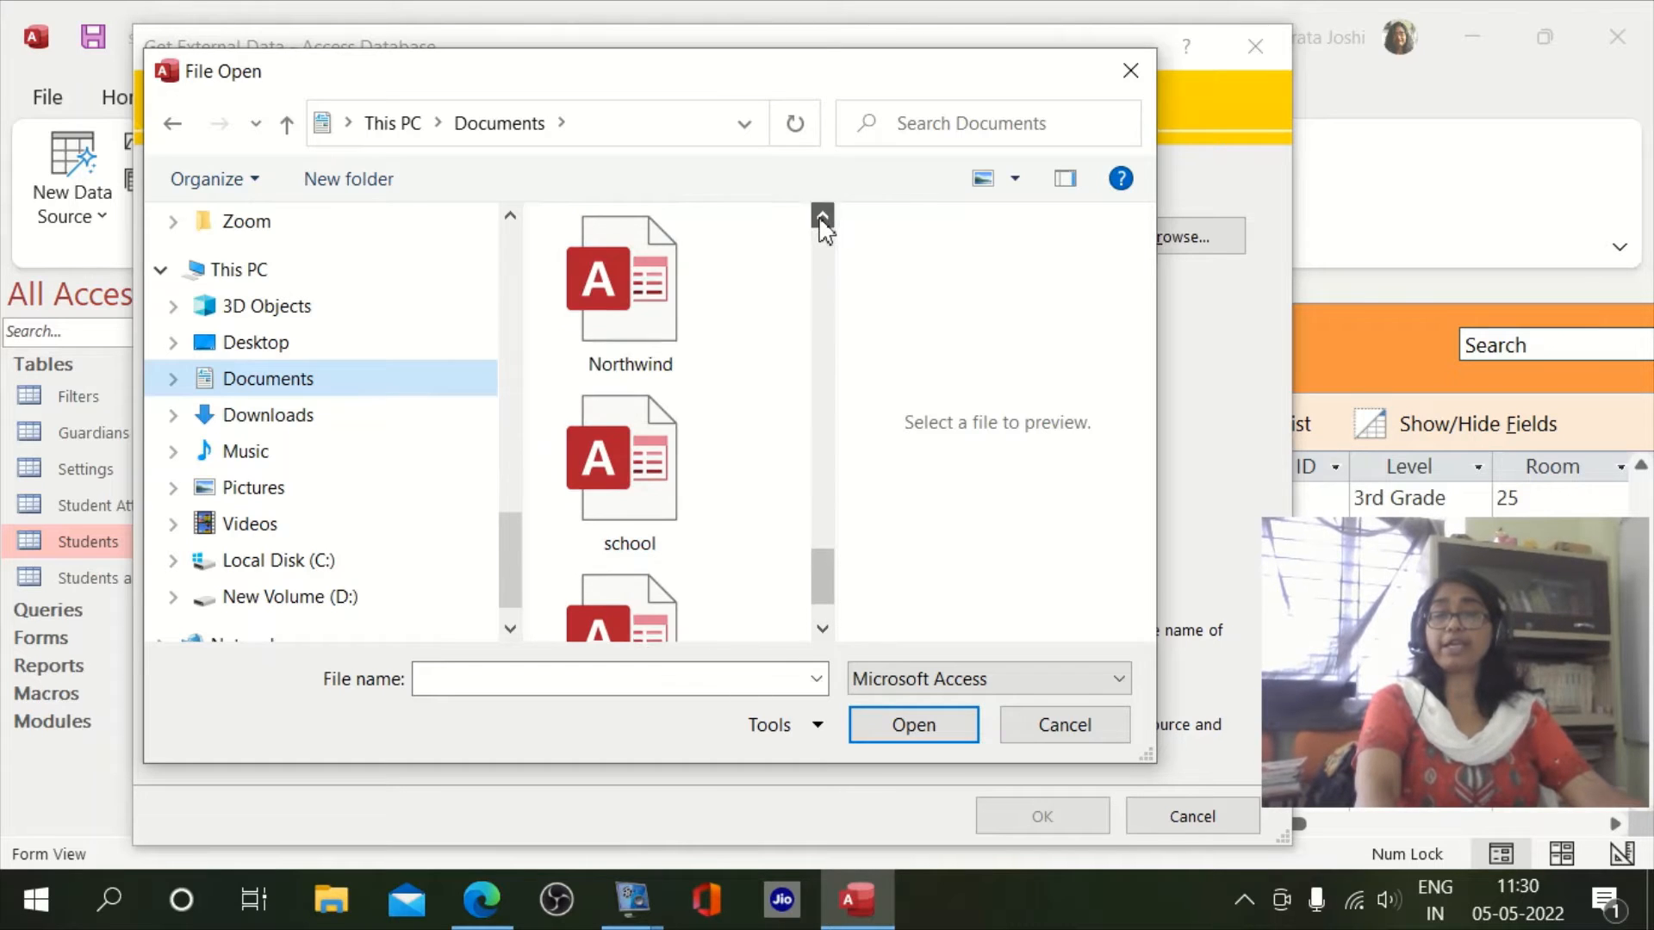
left_click(823, 217)
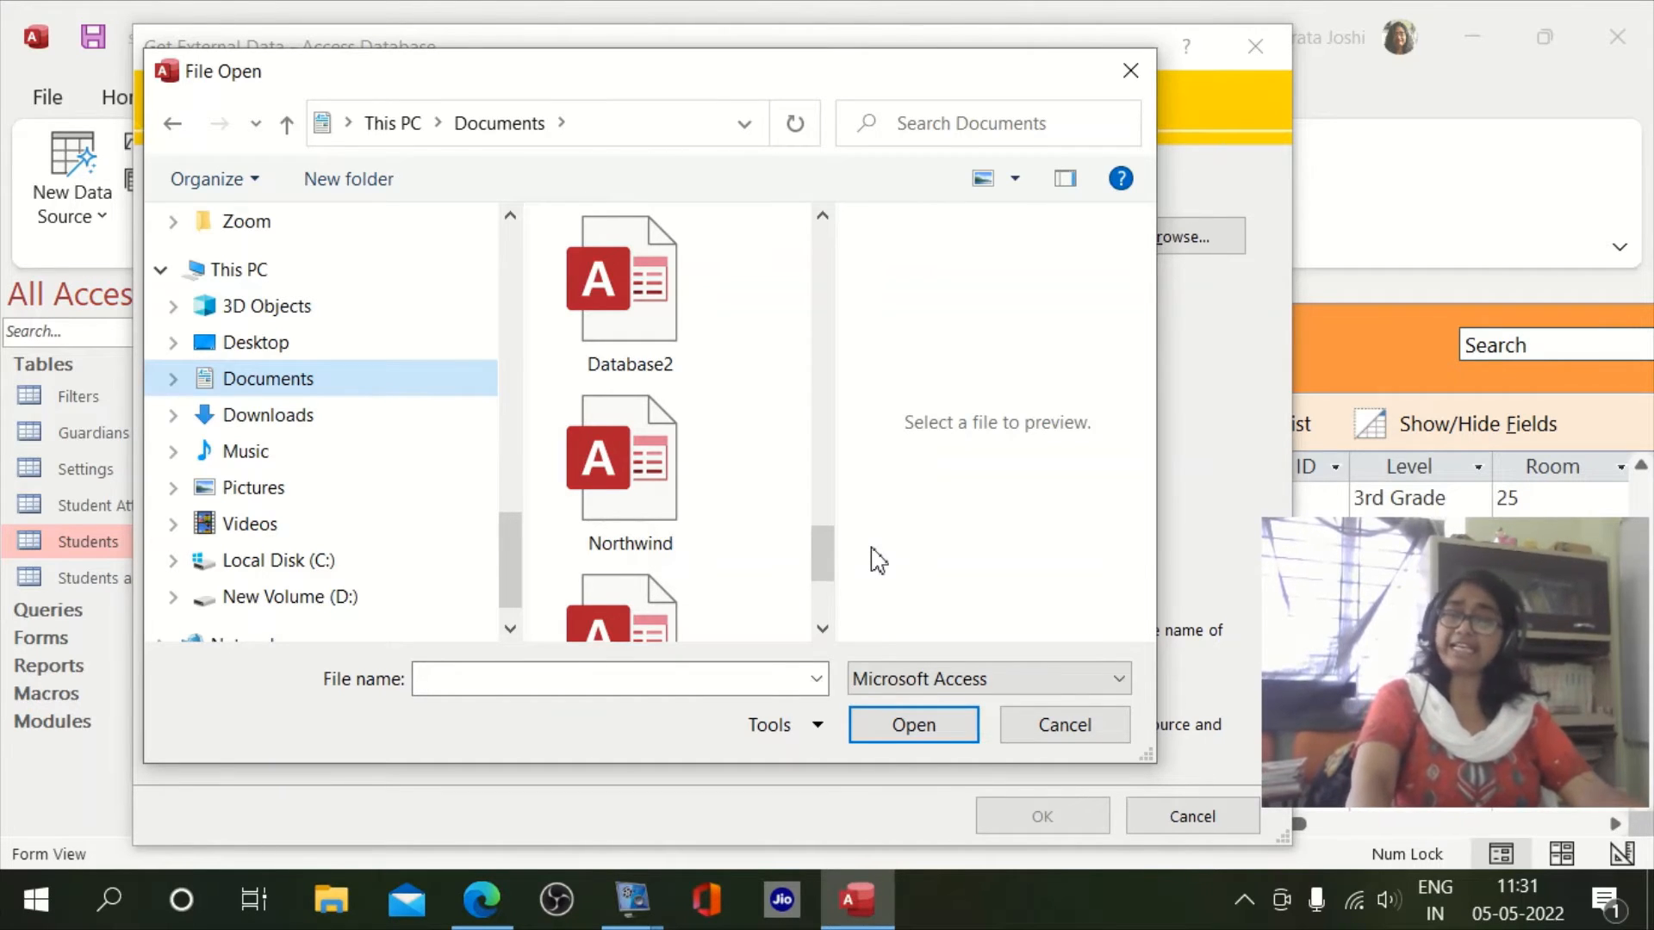
left_click(823, 215)
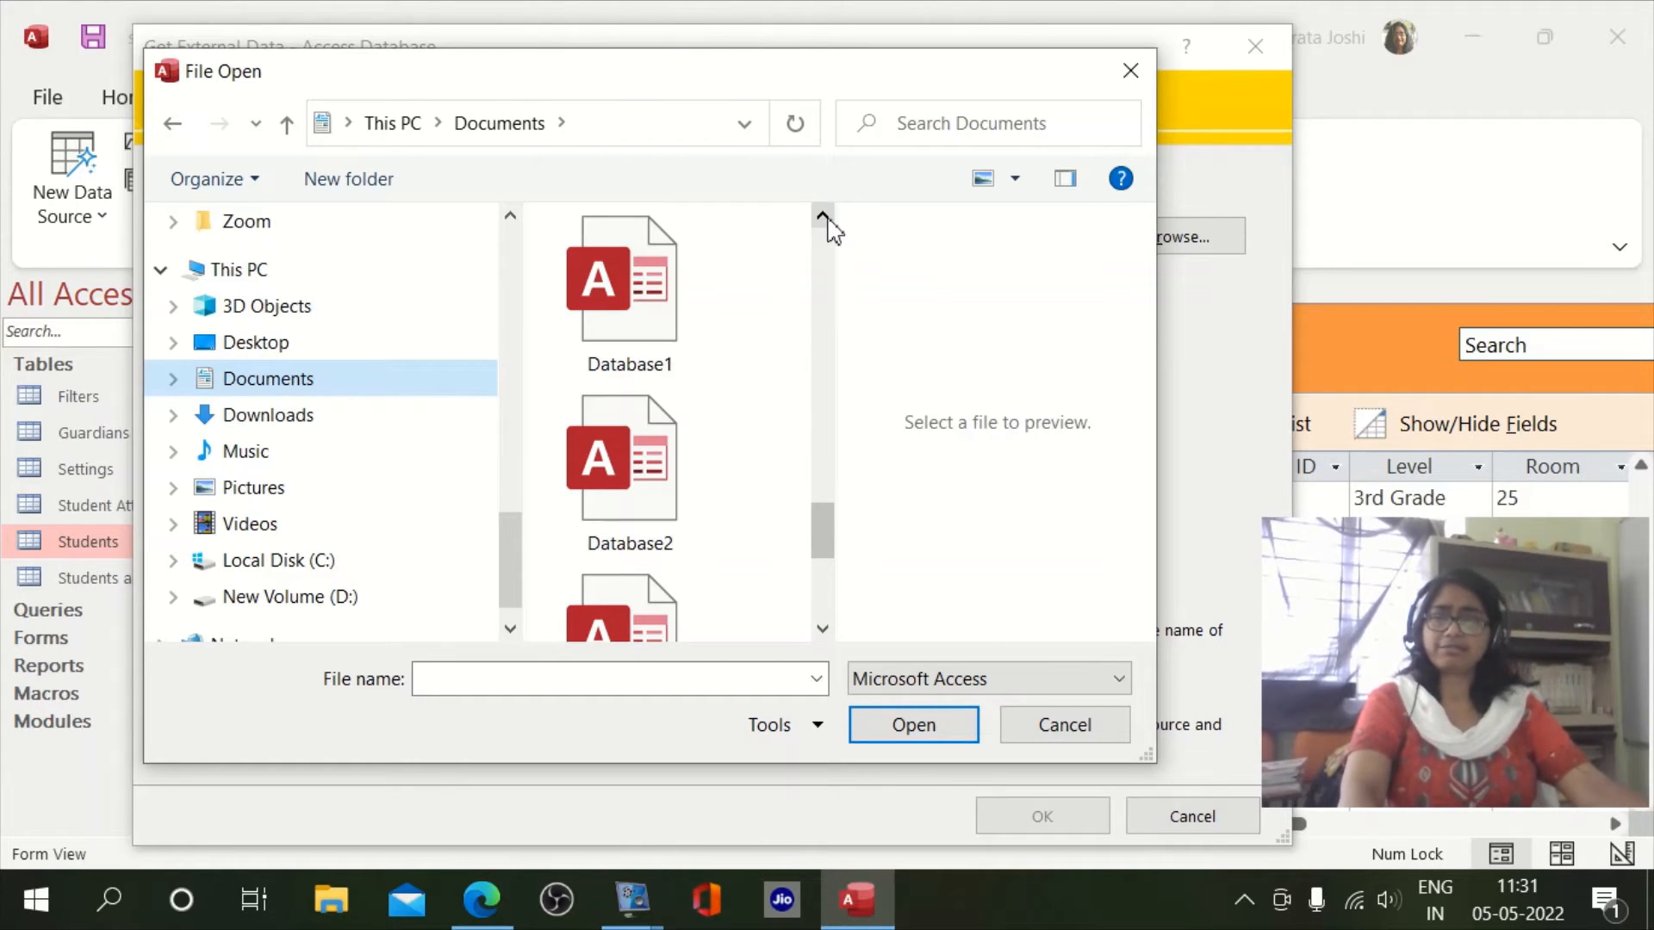
left_click(827, 220)
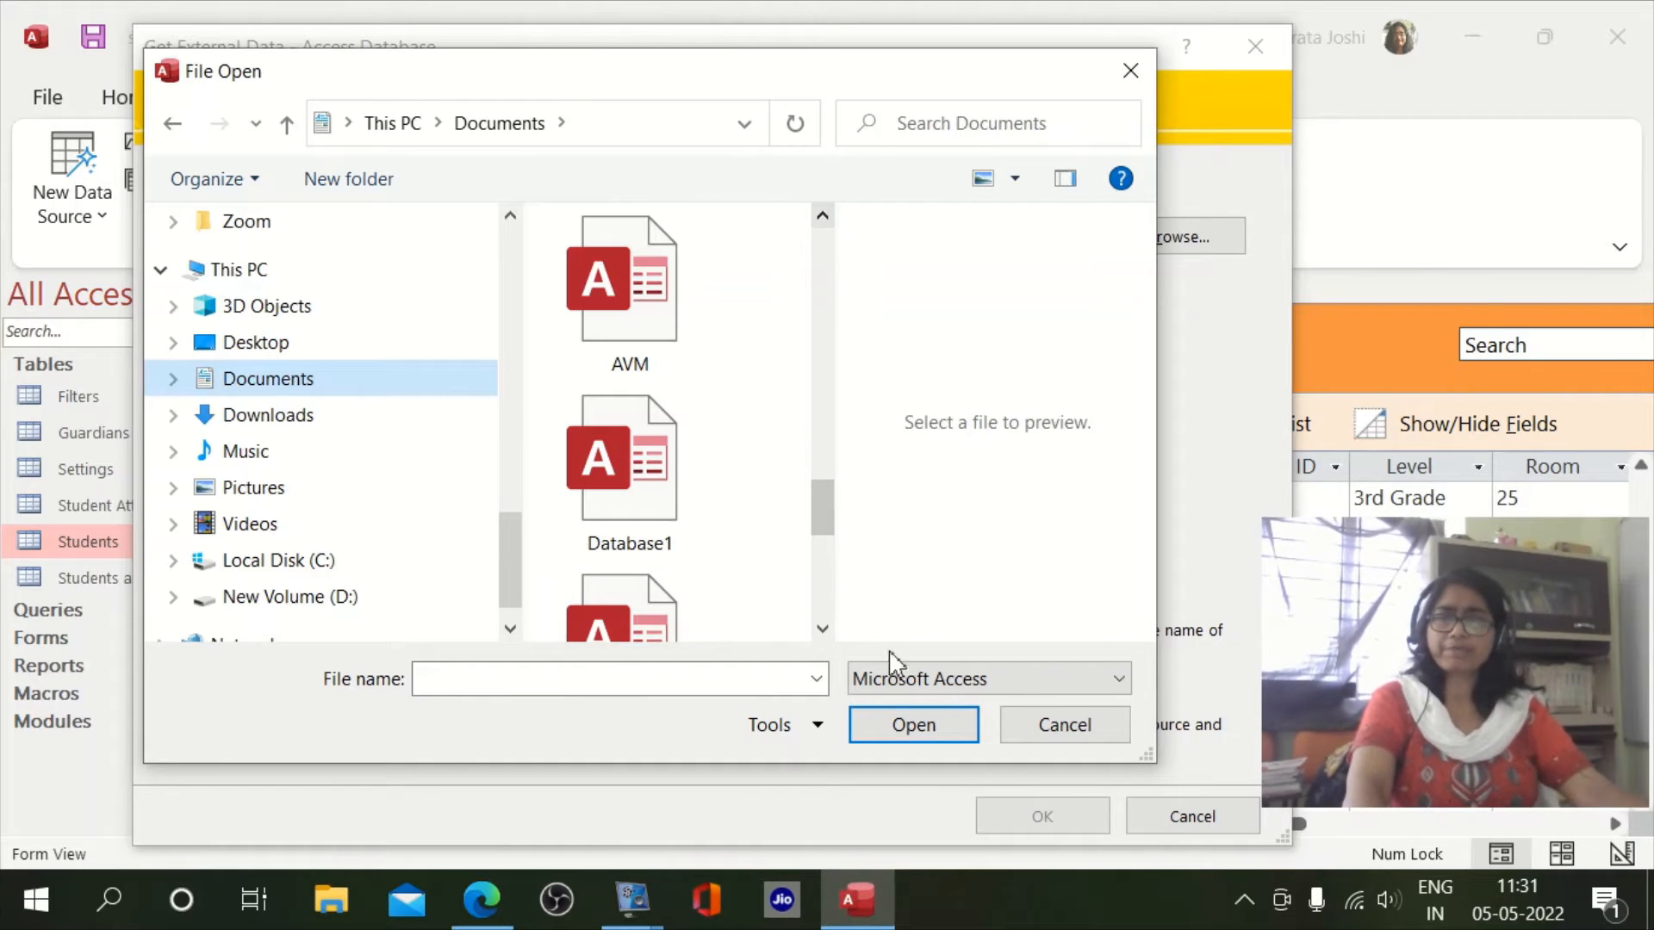
left_click(639, 316)
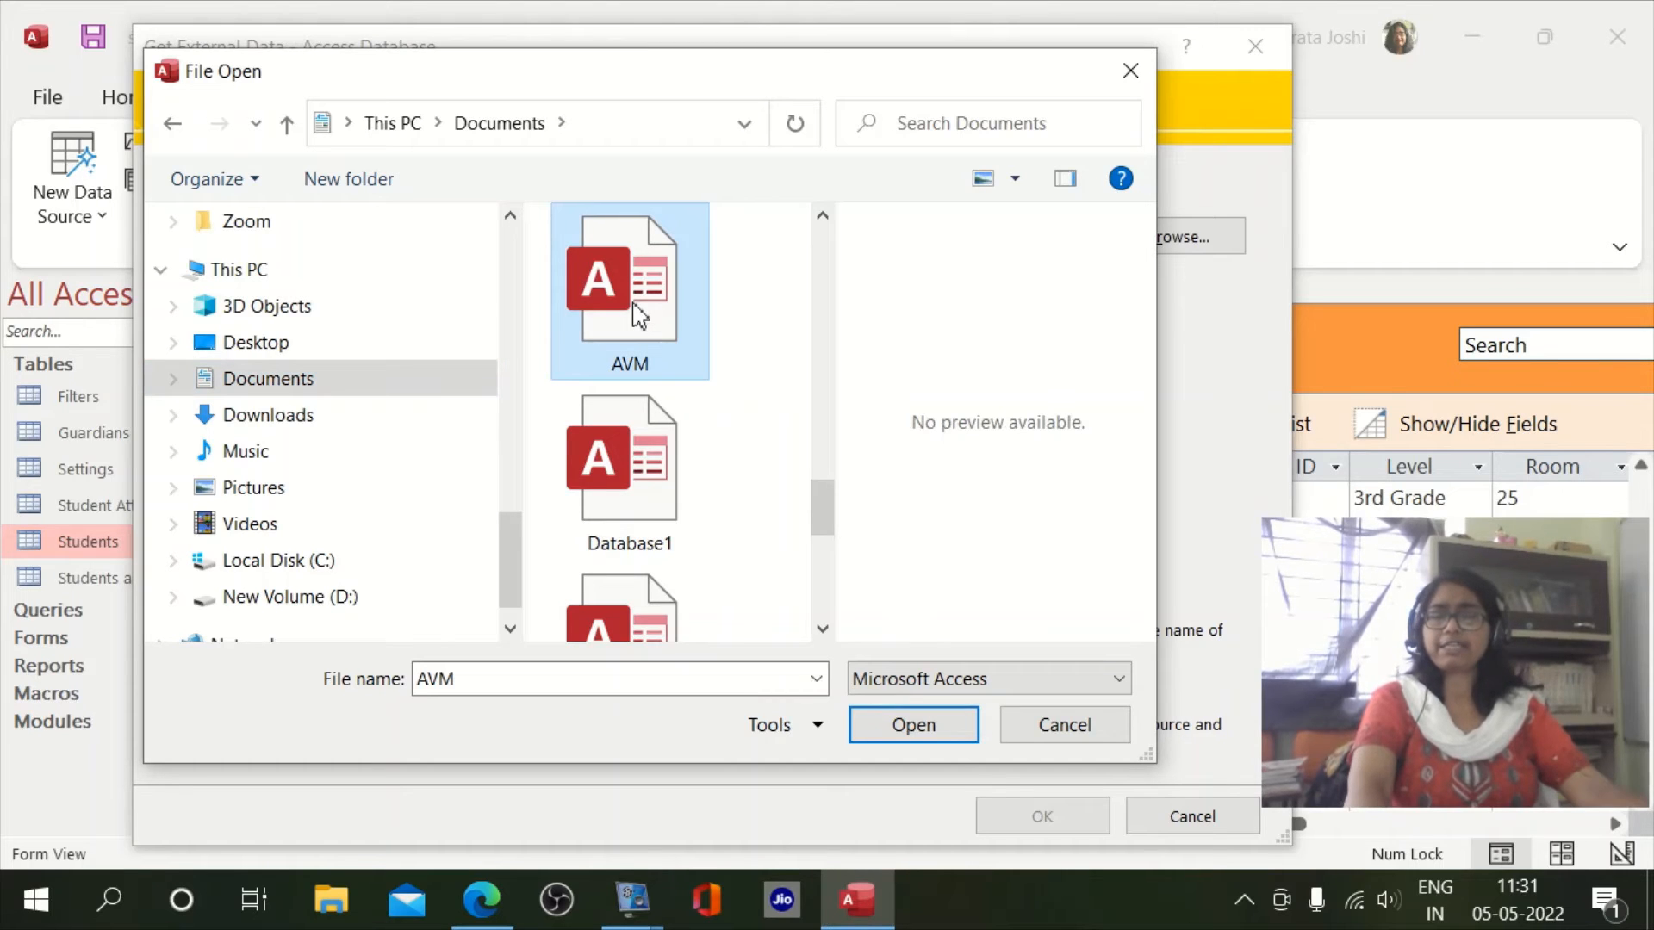
left_click(929, 736)
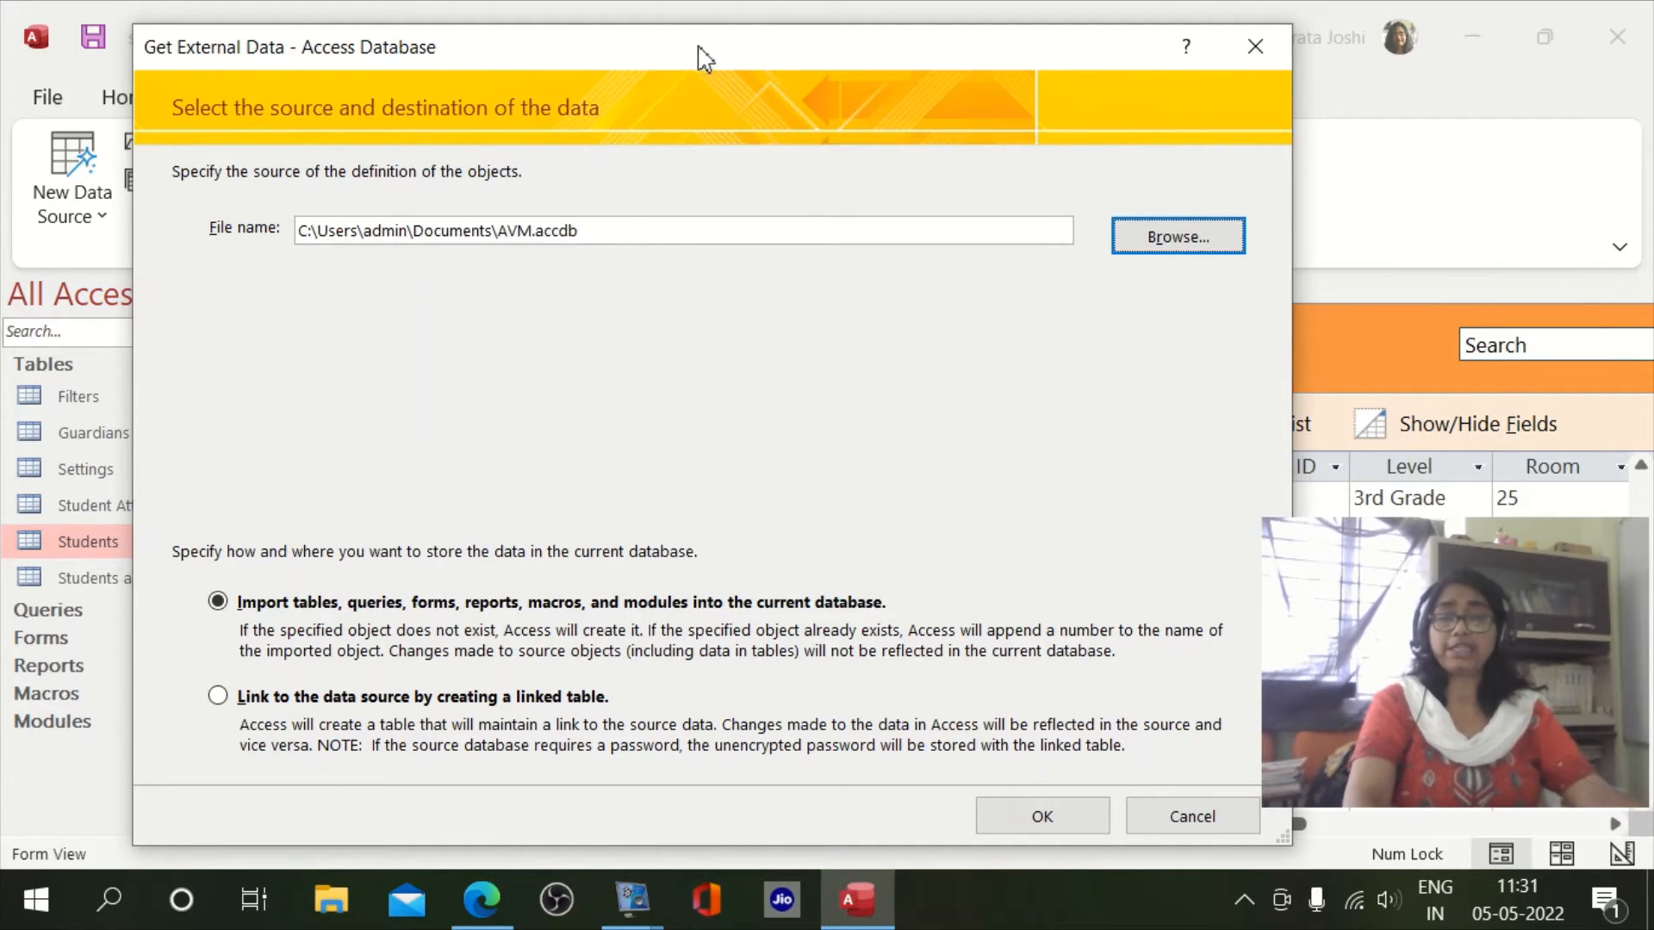
- Choose to import tables, queries, forms, reports, macros and modules into the current database and continue to the object selection
left_click_drag(705, 60, 714, 38)
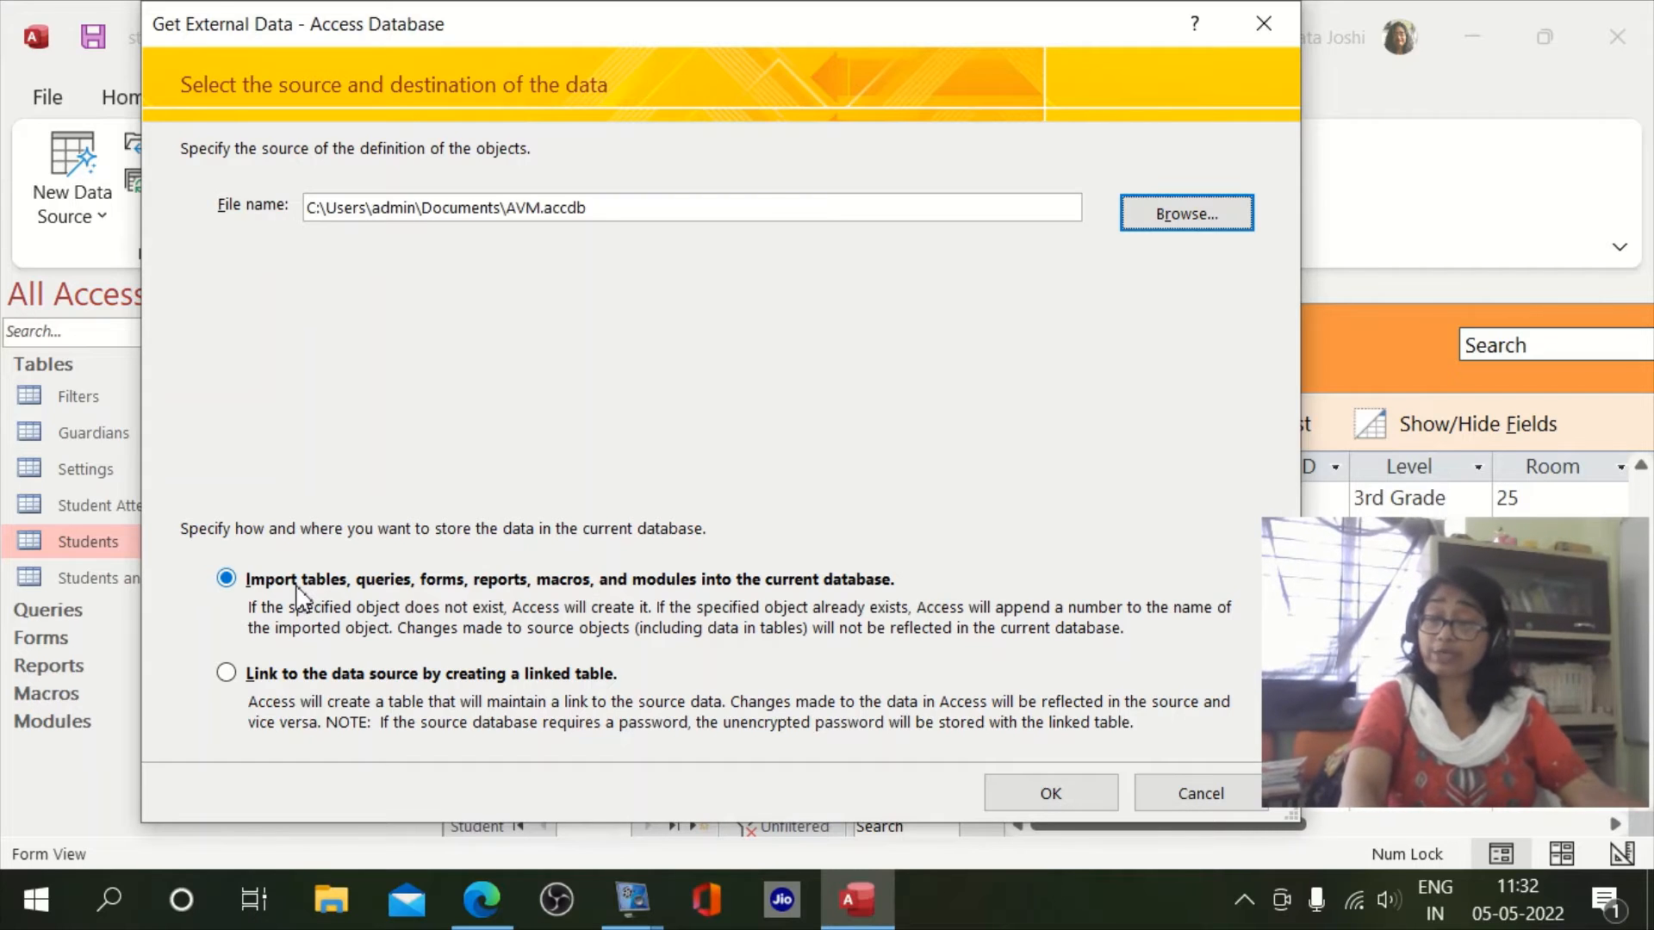
left_click(229, 685)
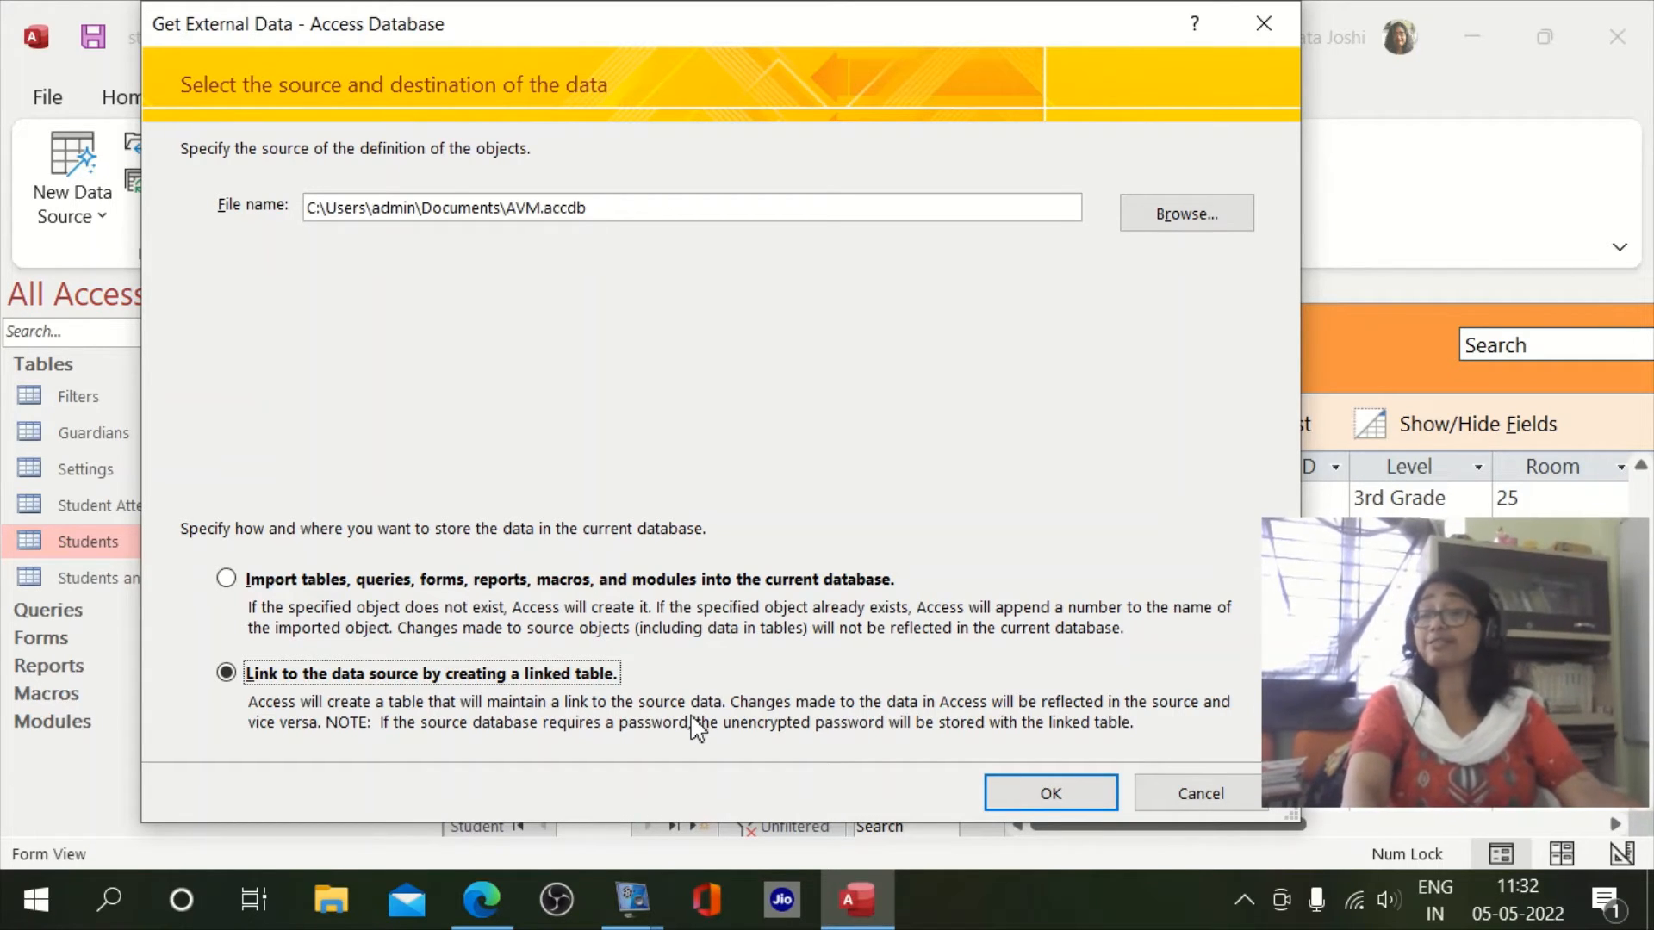
left_click(226, 579)
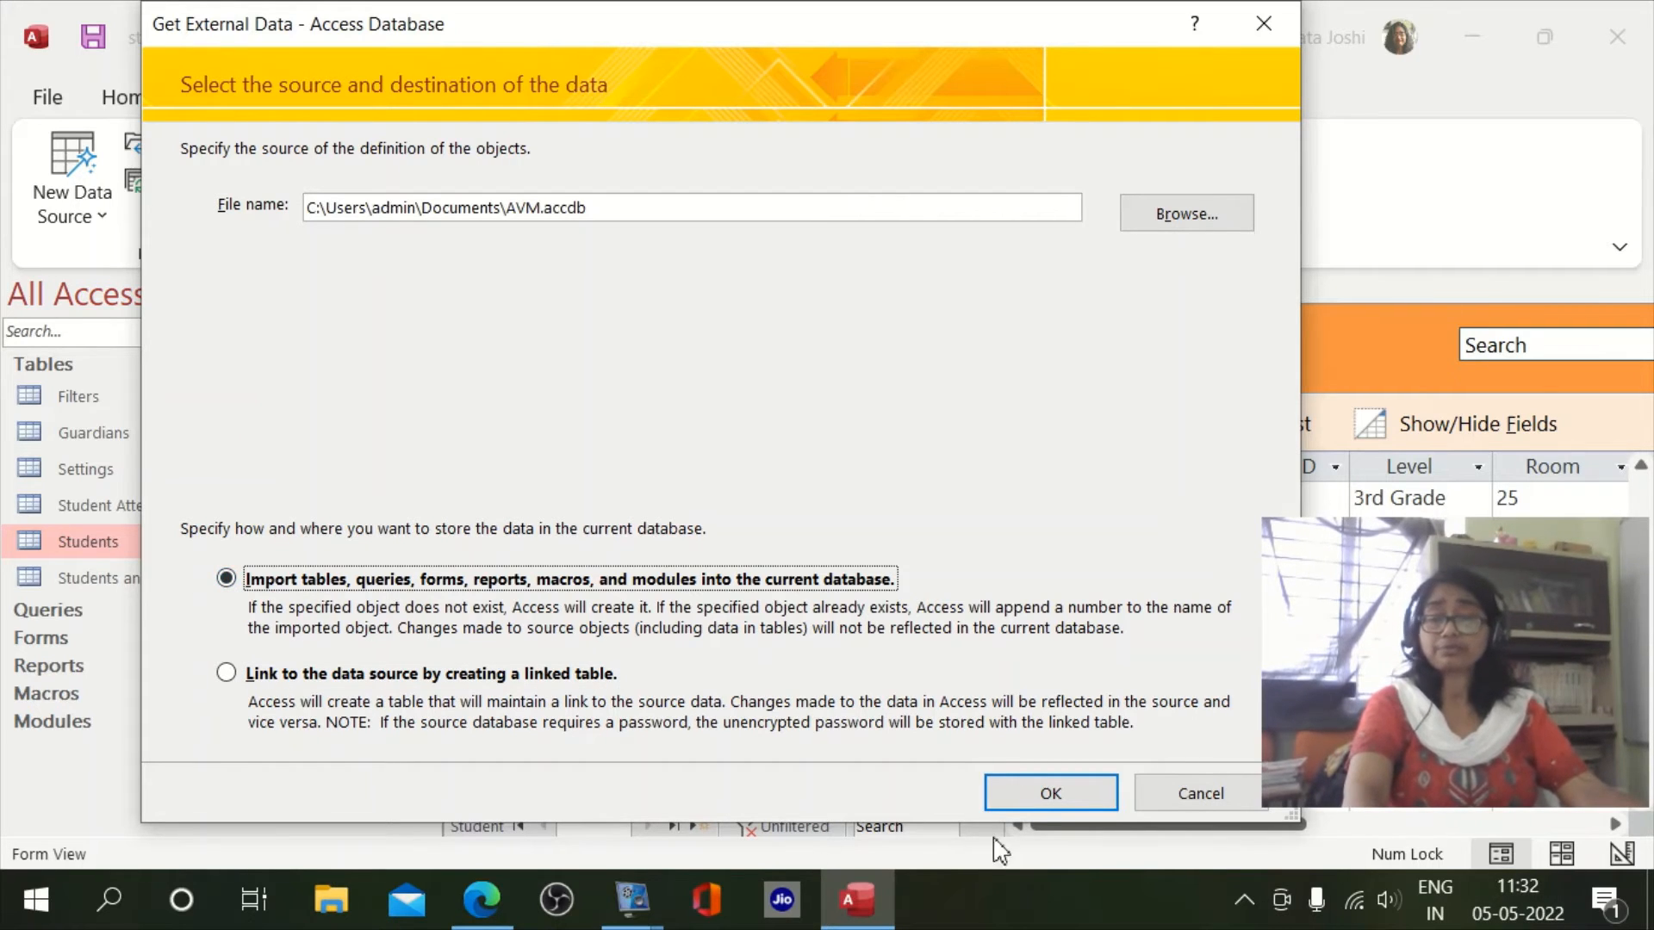
left_click(1035, 808)
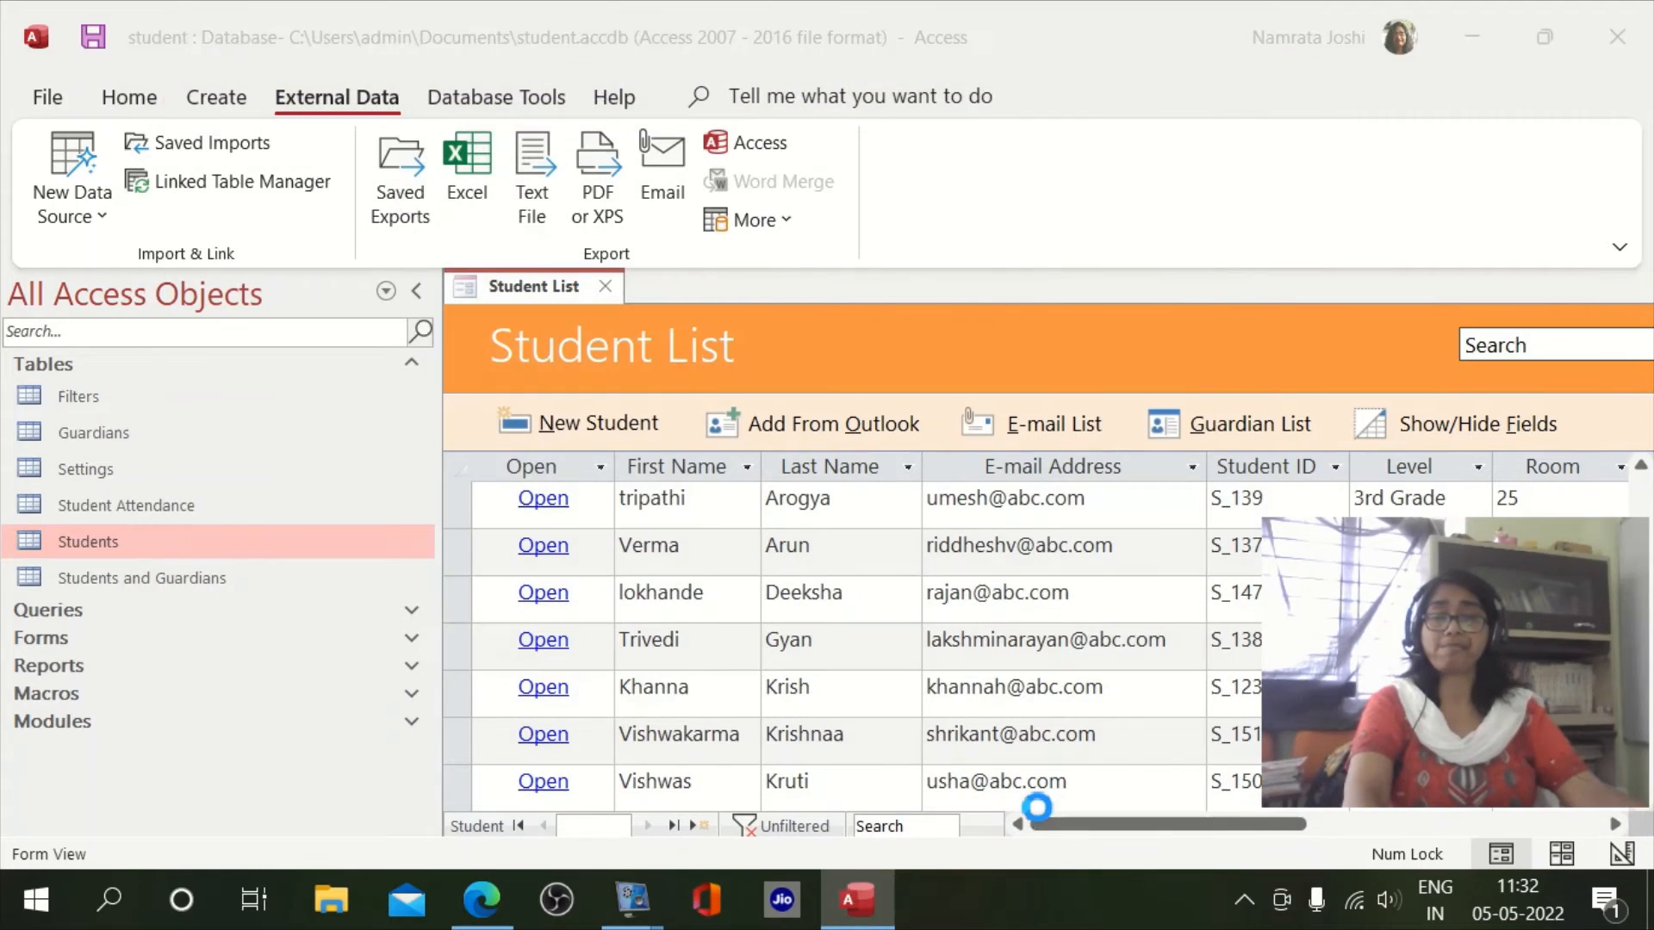
left_click_drag(142, 75, 567, 107)
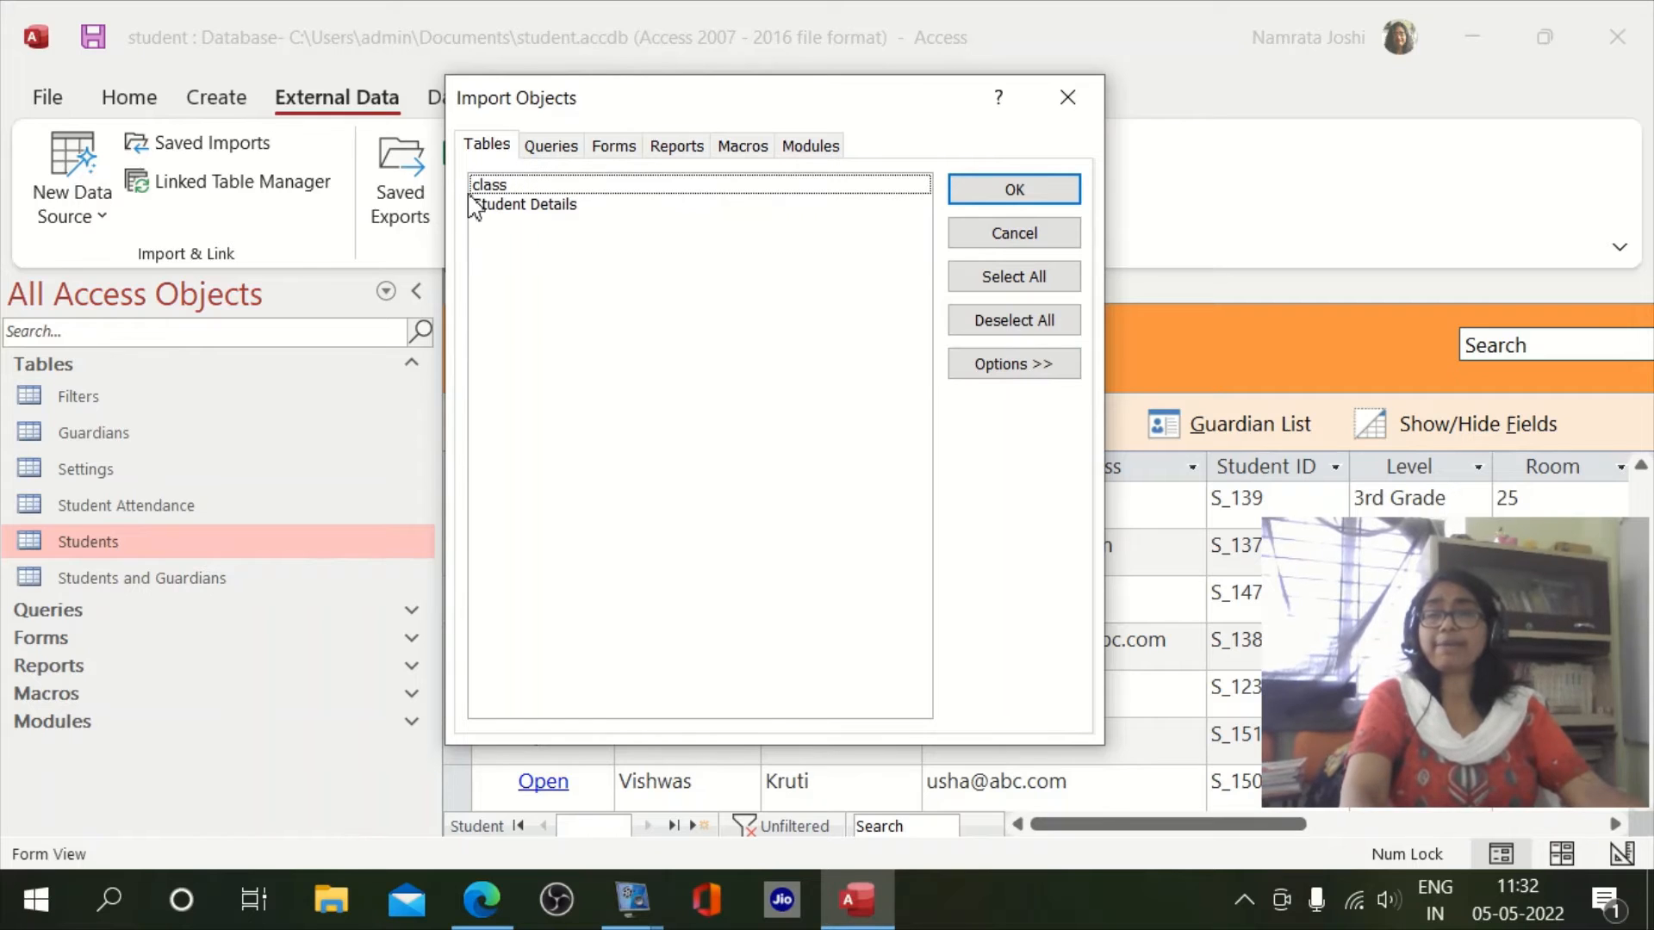
left_click(521, 191)
left_click(527, 207)
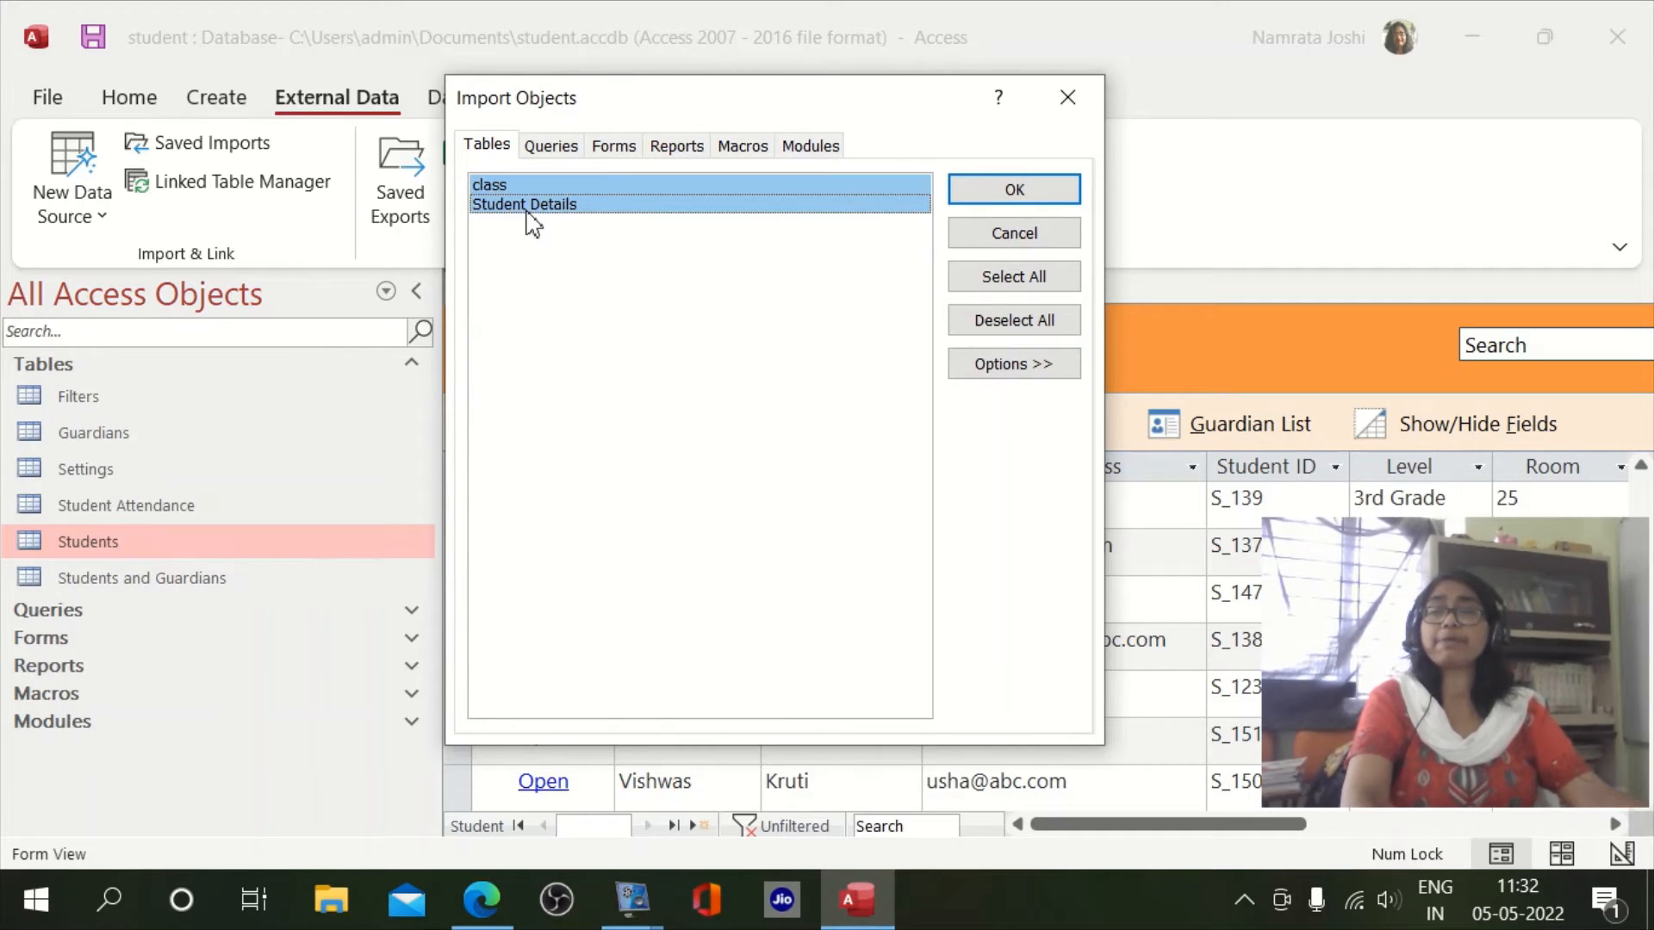
left_click(514, 183)
left_click(539, 312)
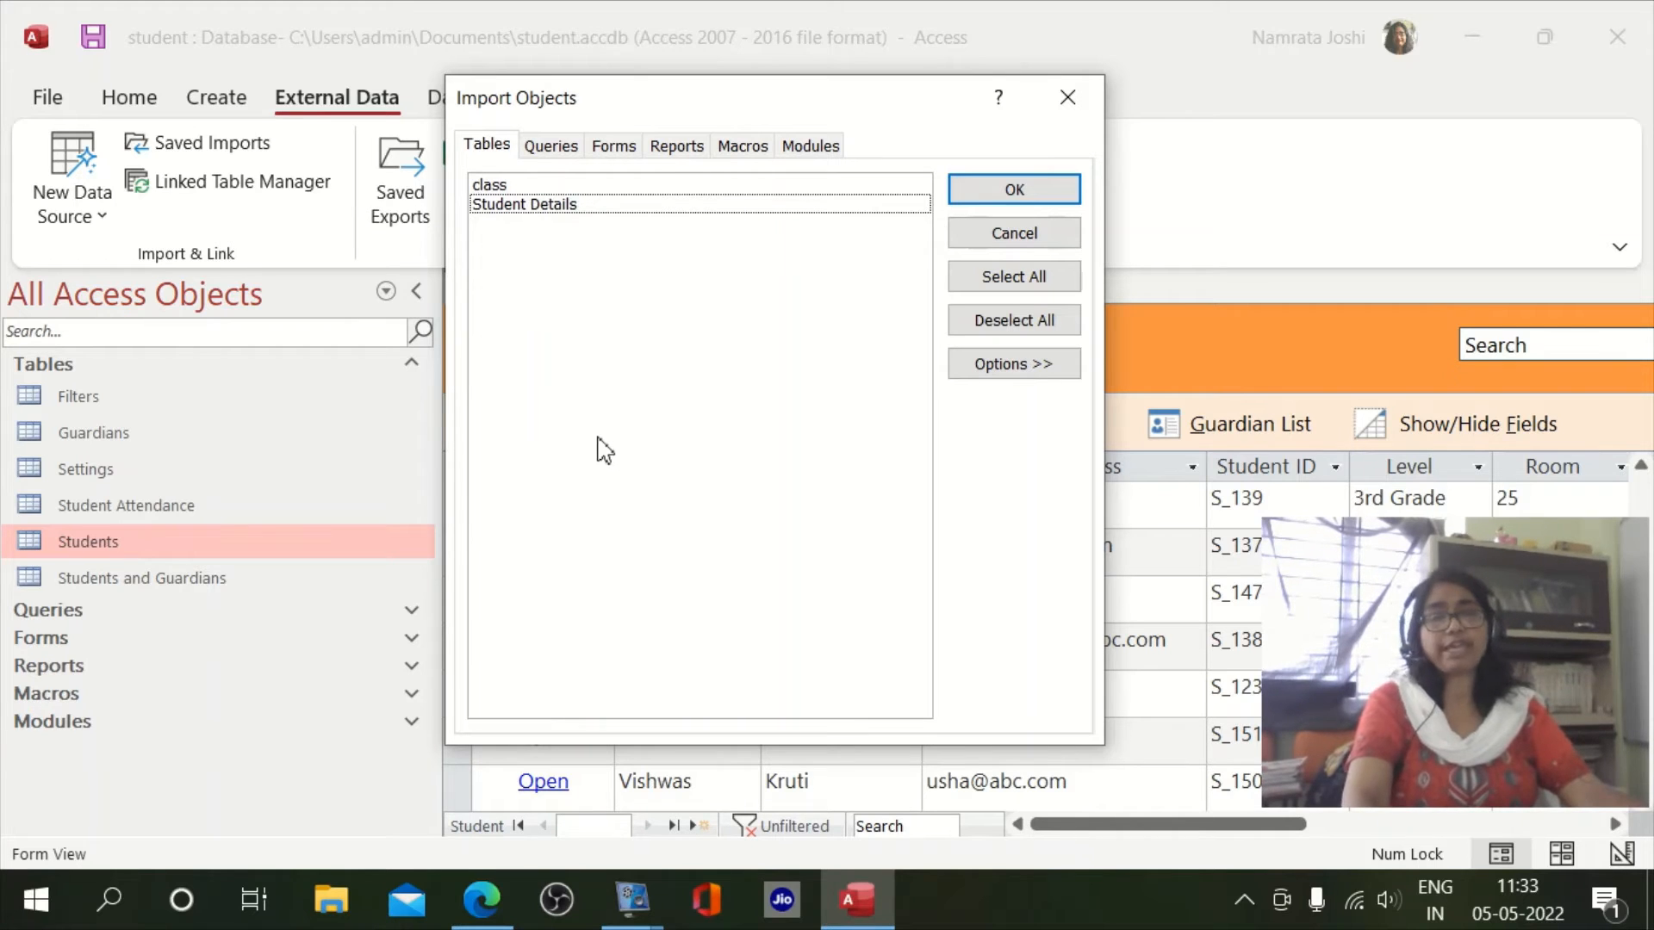
- Review the queries, forms, reports, macros and modules available for import from the source database, and return to its tables
left_click(552, 149)
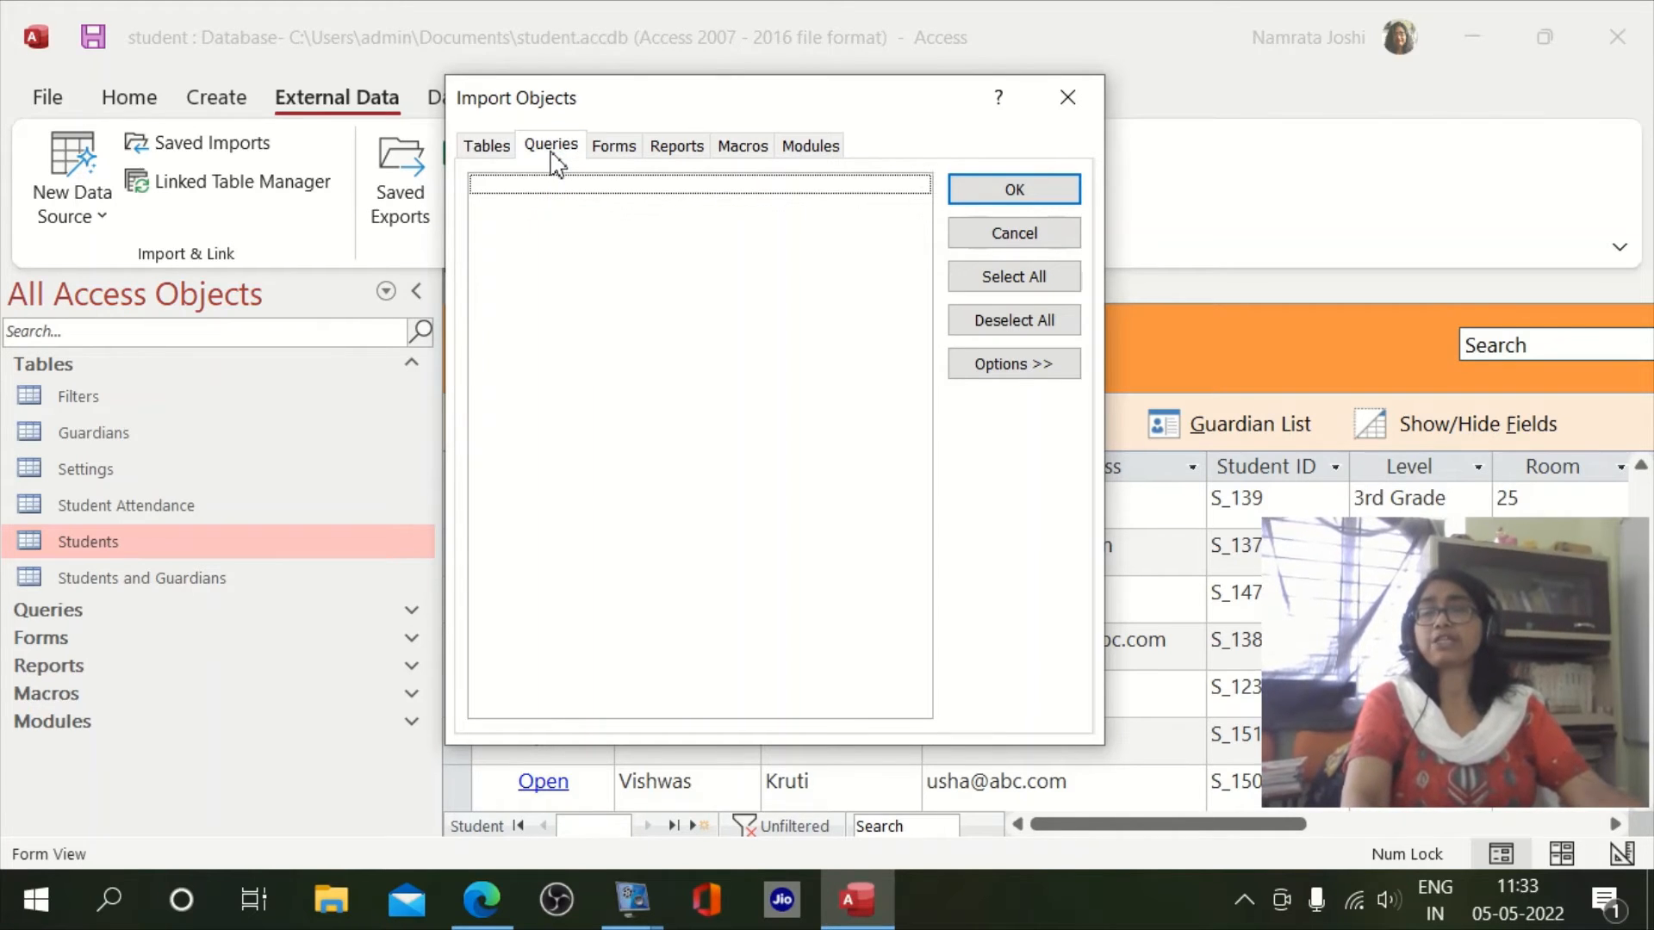
left_click(617, 148)
left_click(689, 151)
left_click(746, 152)
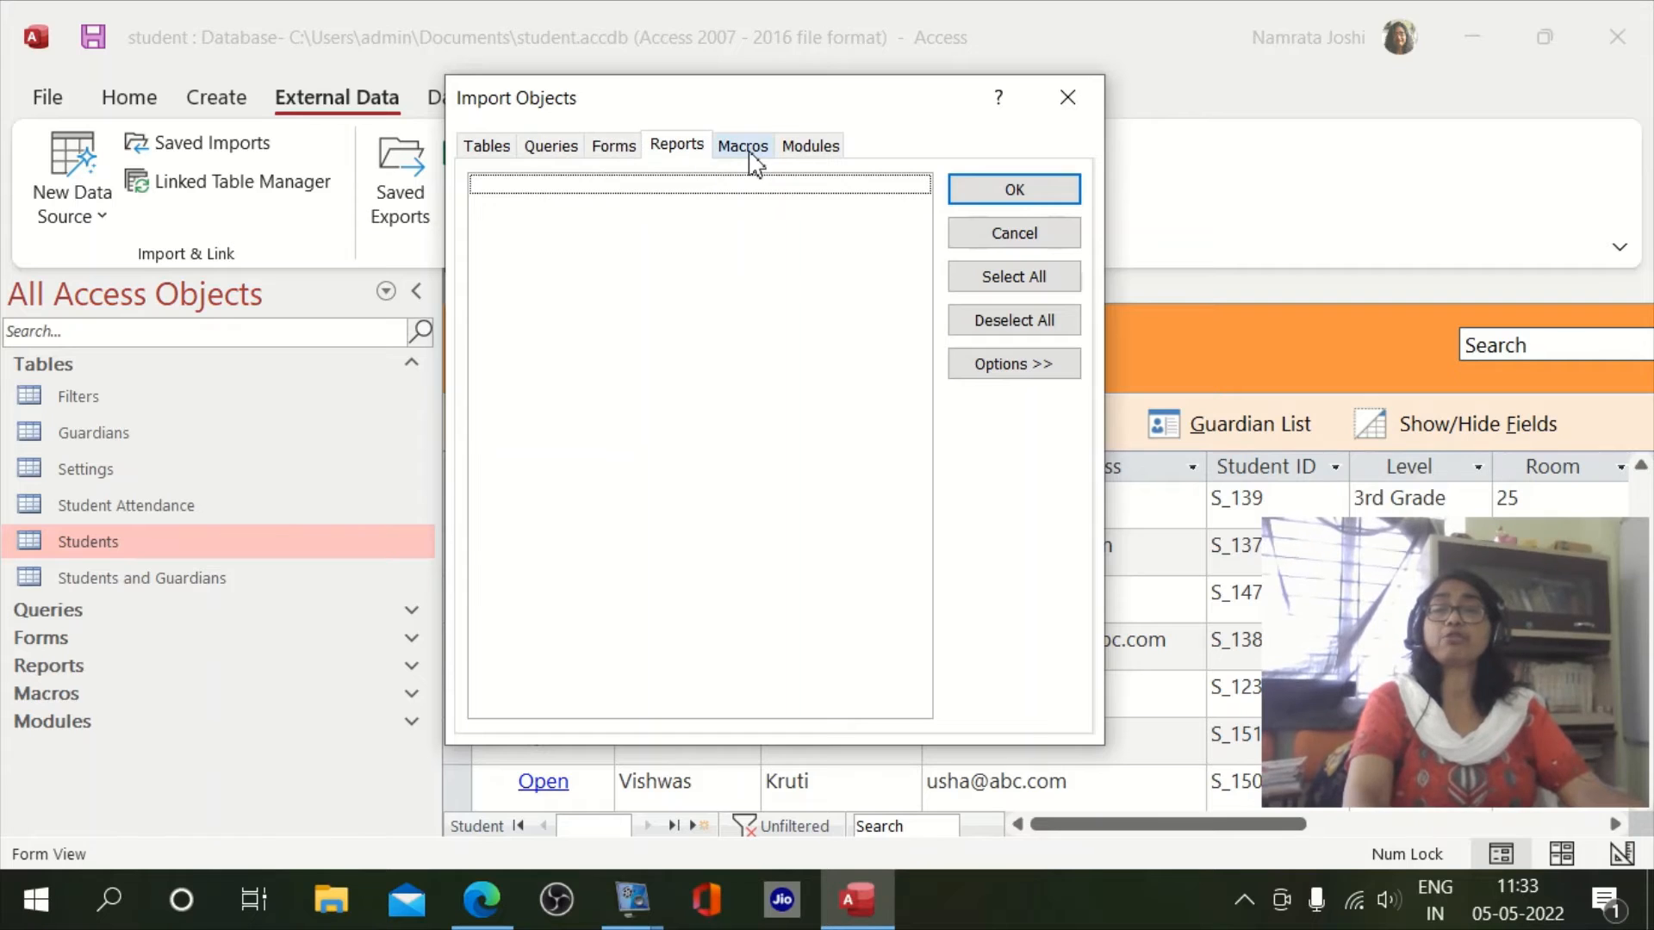
left_click(811, 148)
left_click(482, 149)
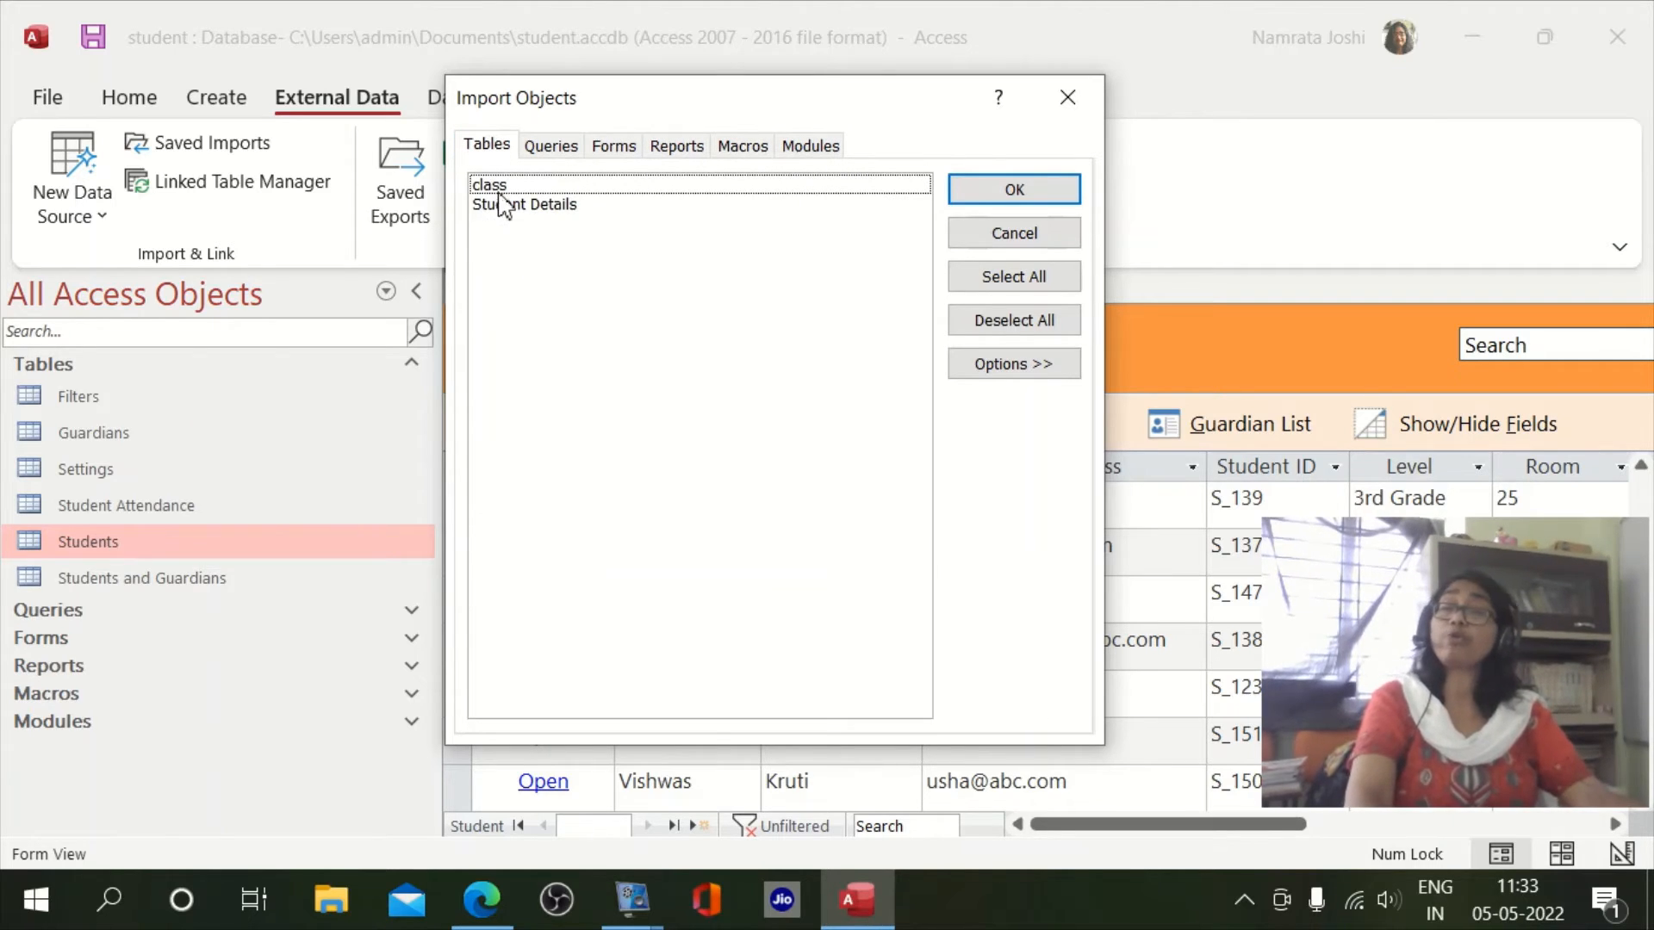
- Import only the class table without saving the import steps, and open the imported table in the current database
left_click(502, 186)
left_click(512, 205, "ctrl")
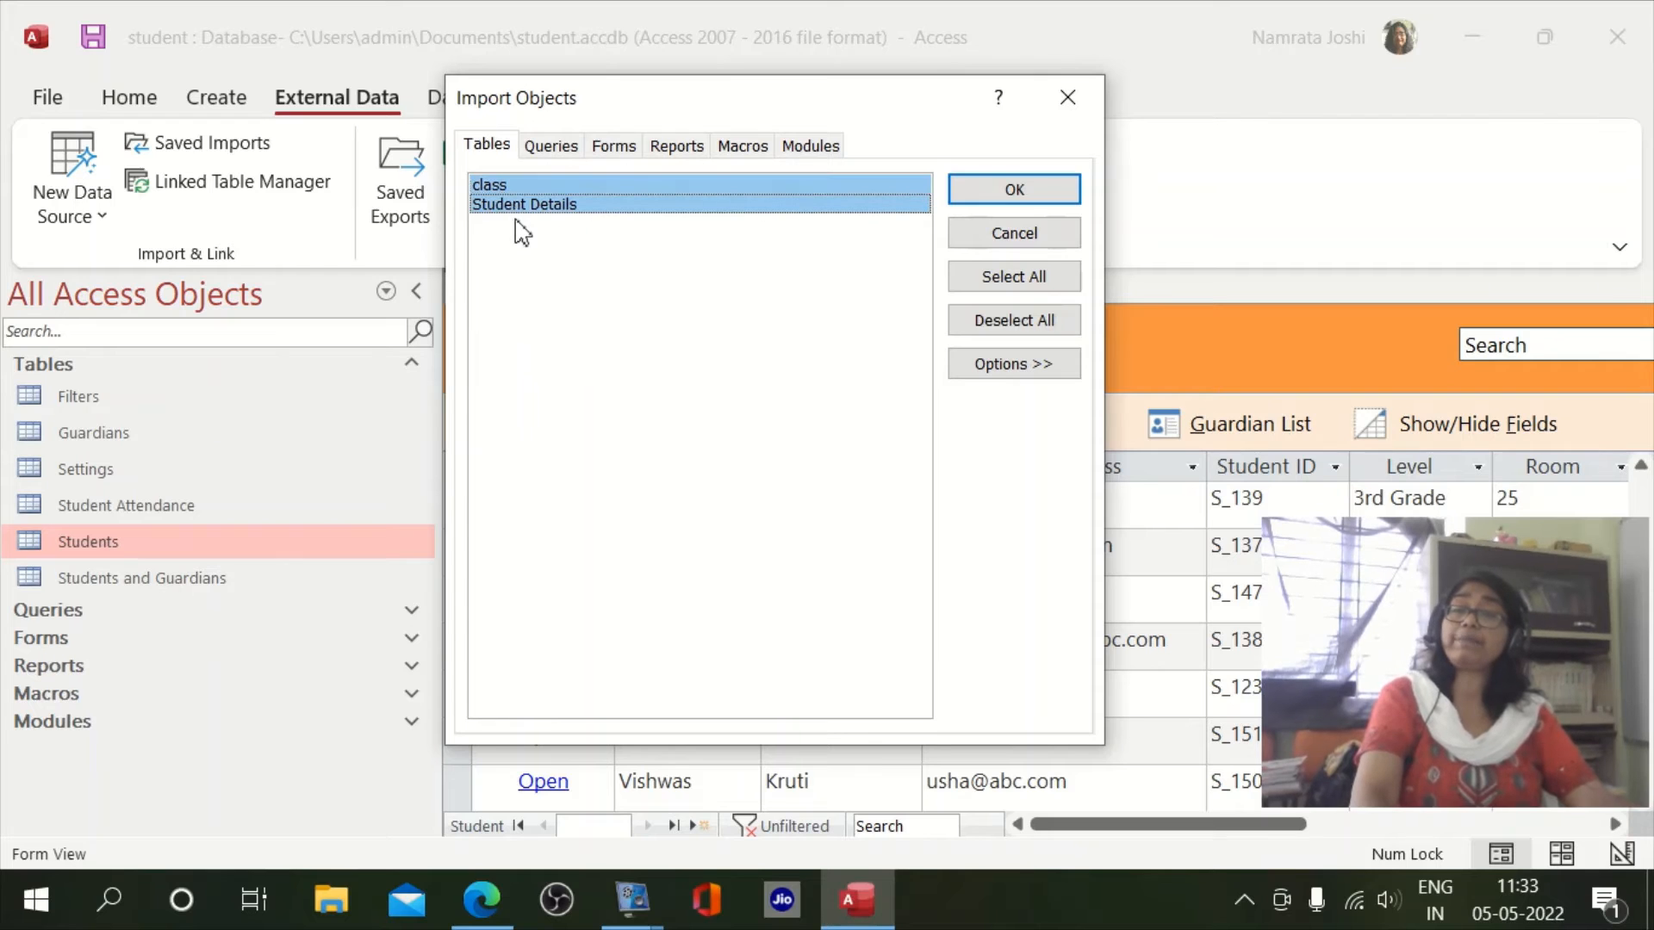
left_click(509, 293, "ctrl")
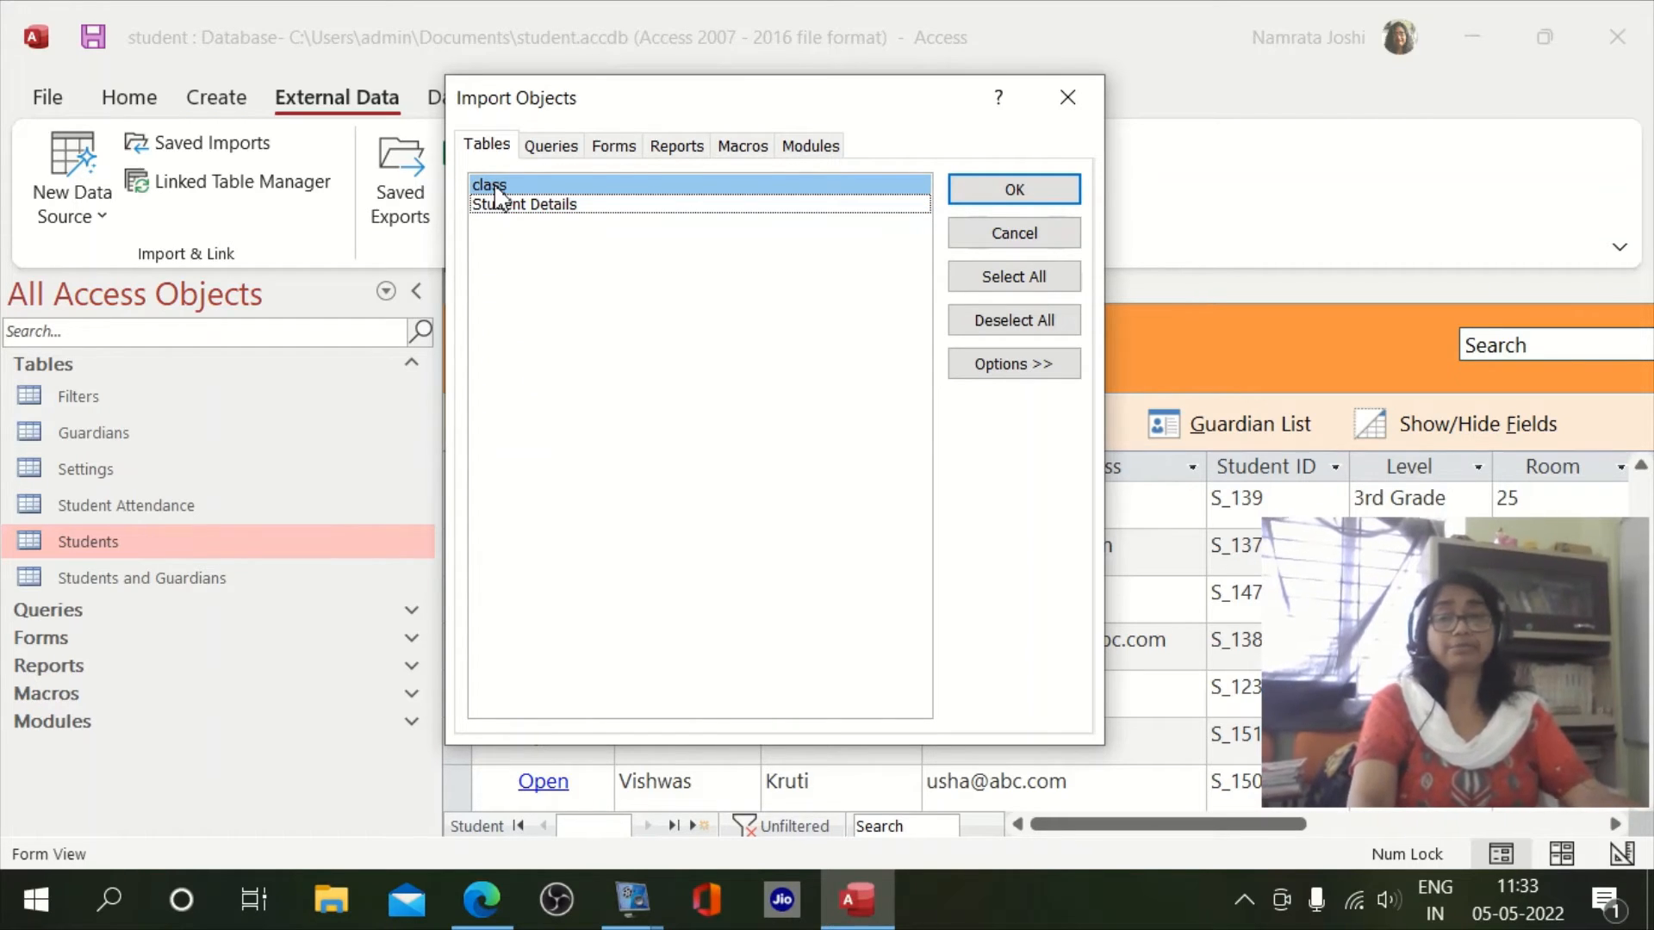
left_click(1028, 202)
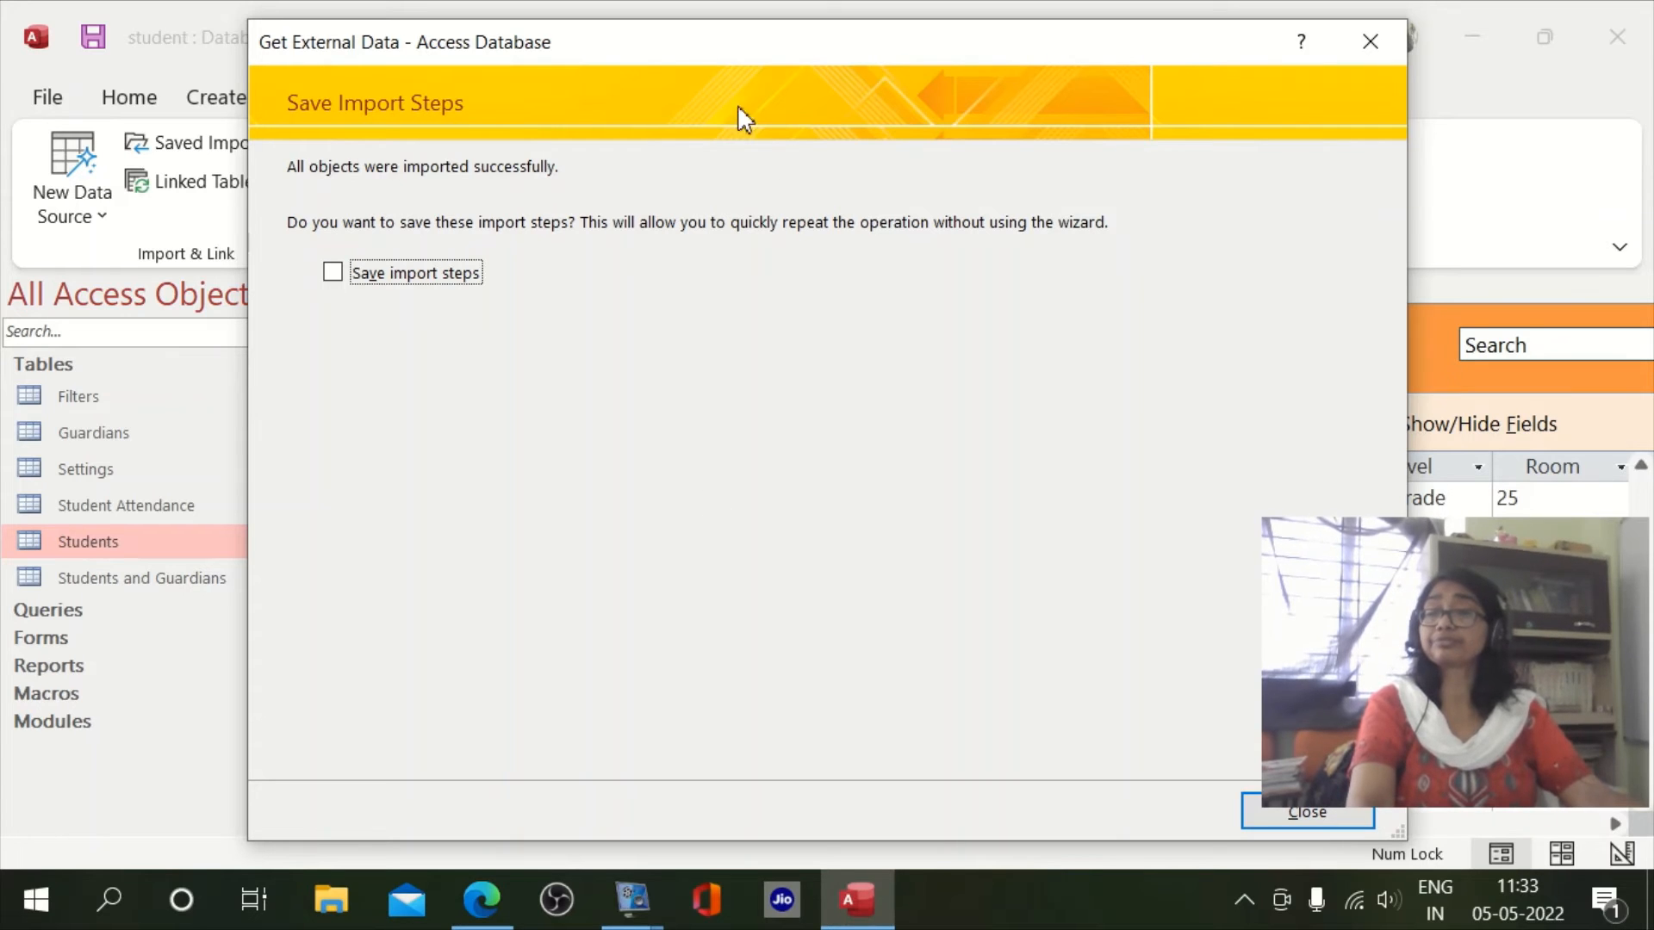
left_click_drag(649, 84, 816, 15)
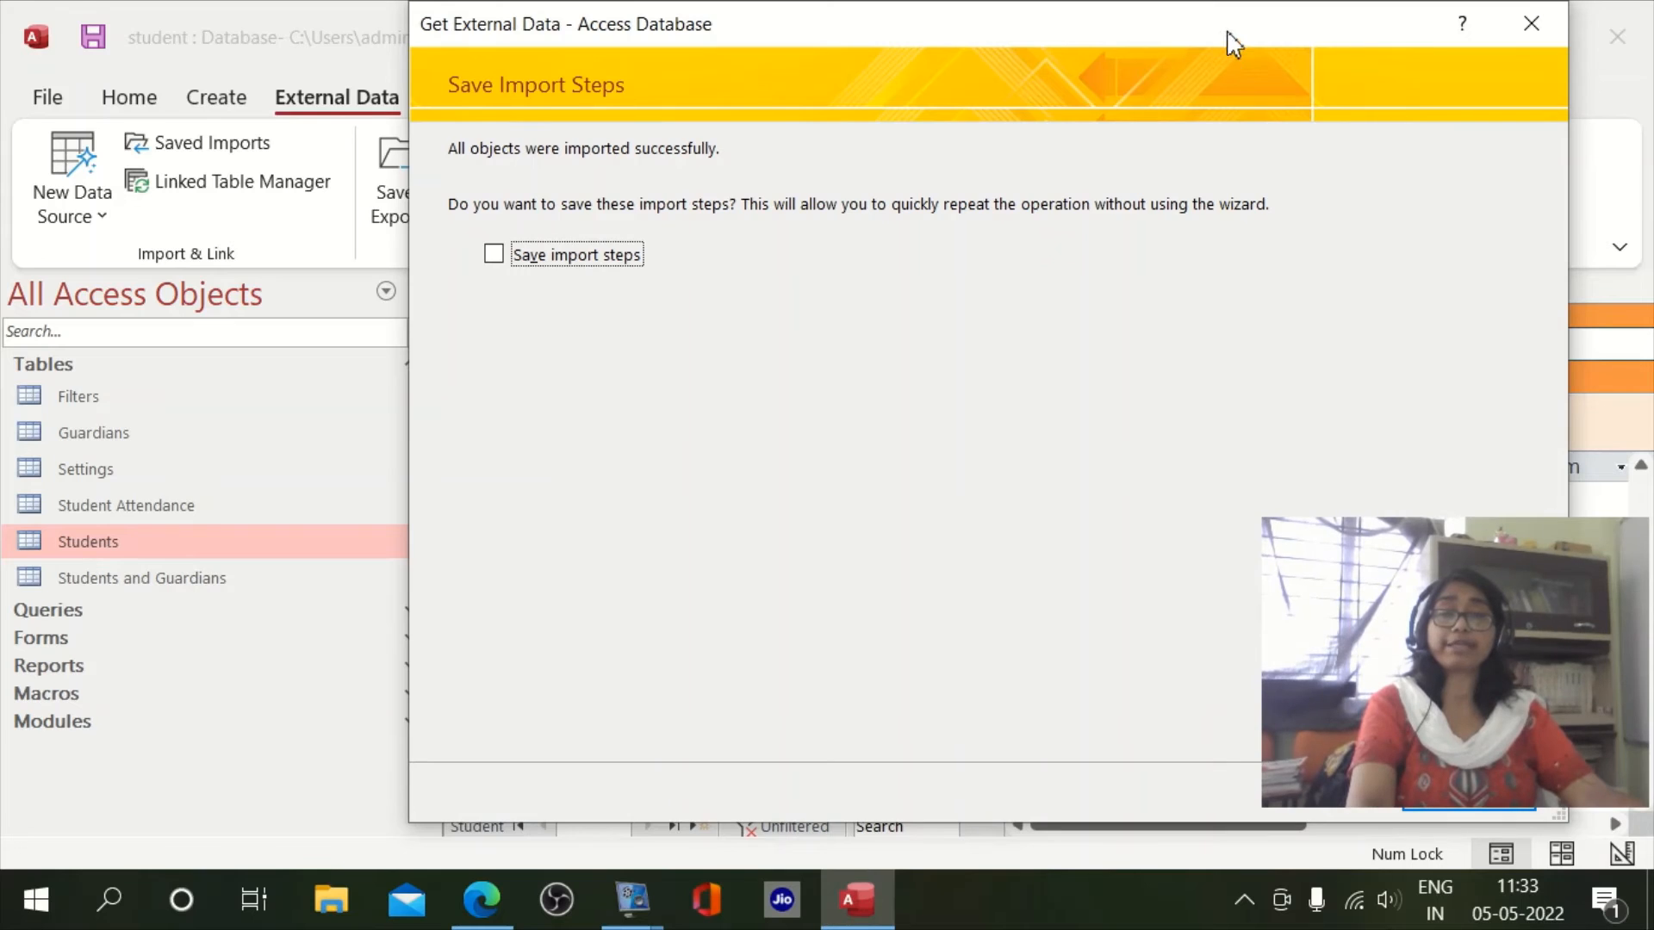
left_click_drag(1229, 34, 832, 33)
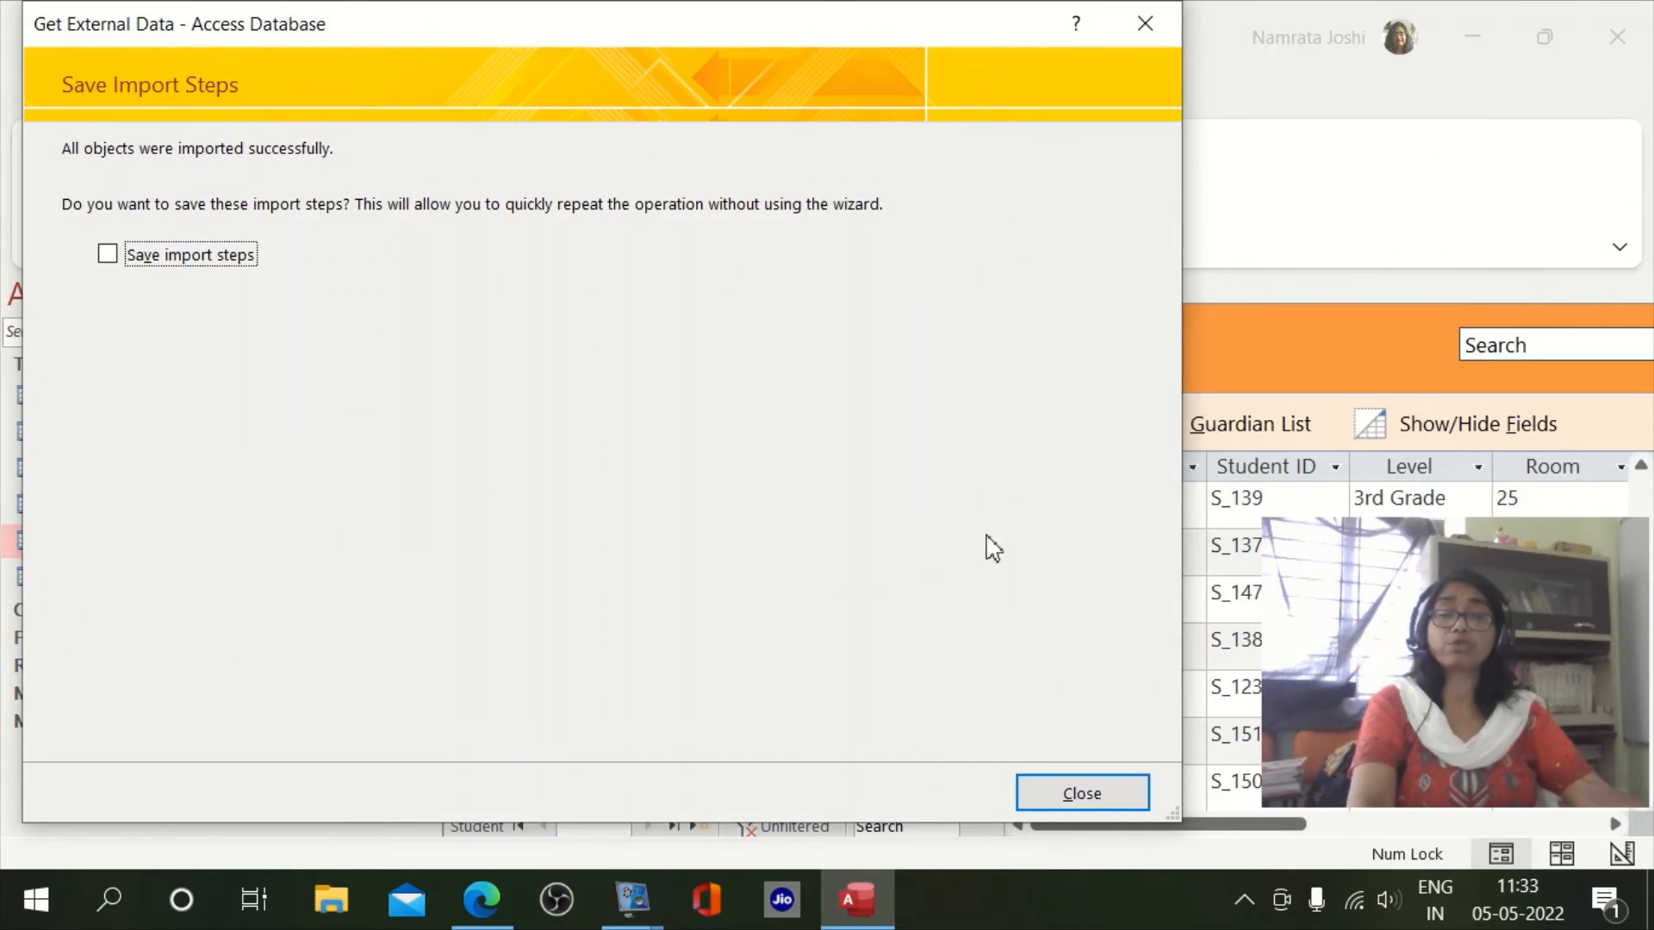
left_click(1082, 793)
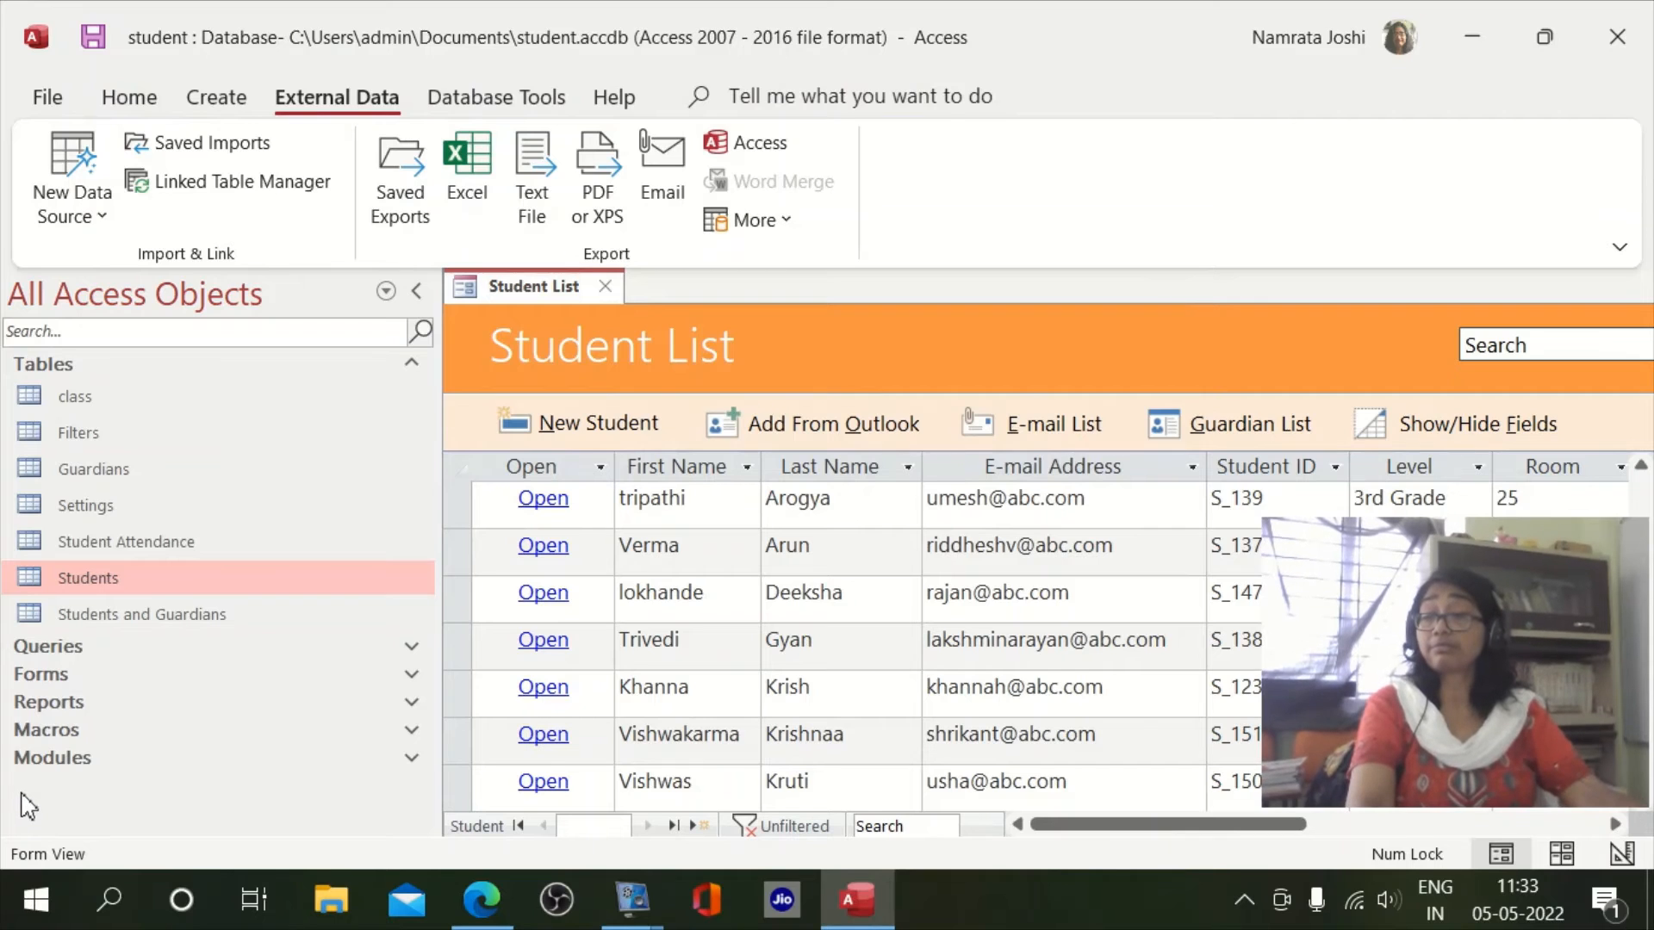
left_click(89, 405)
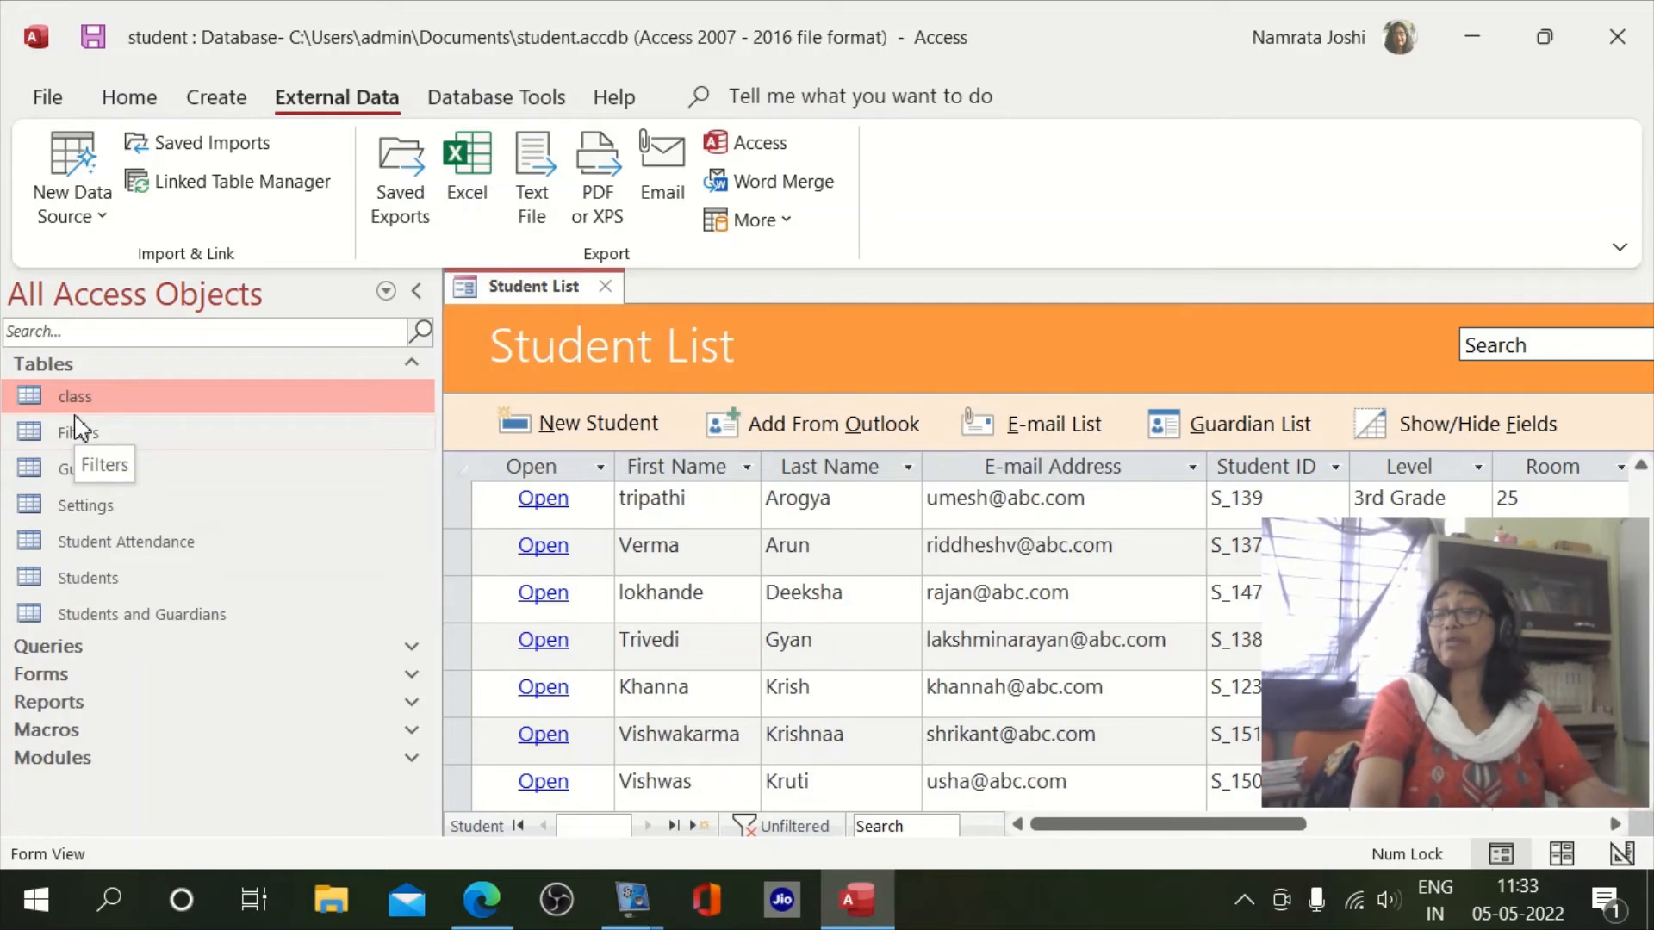
double_click(33, 402)
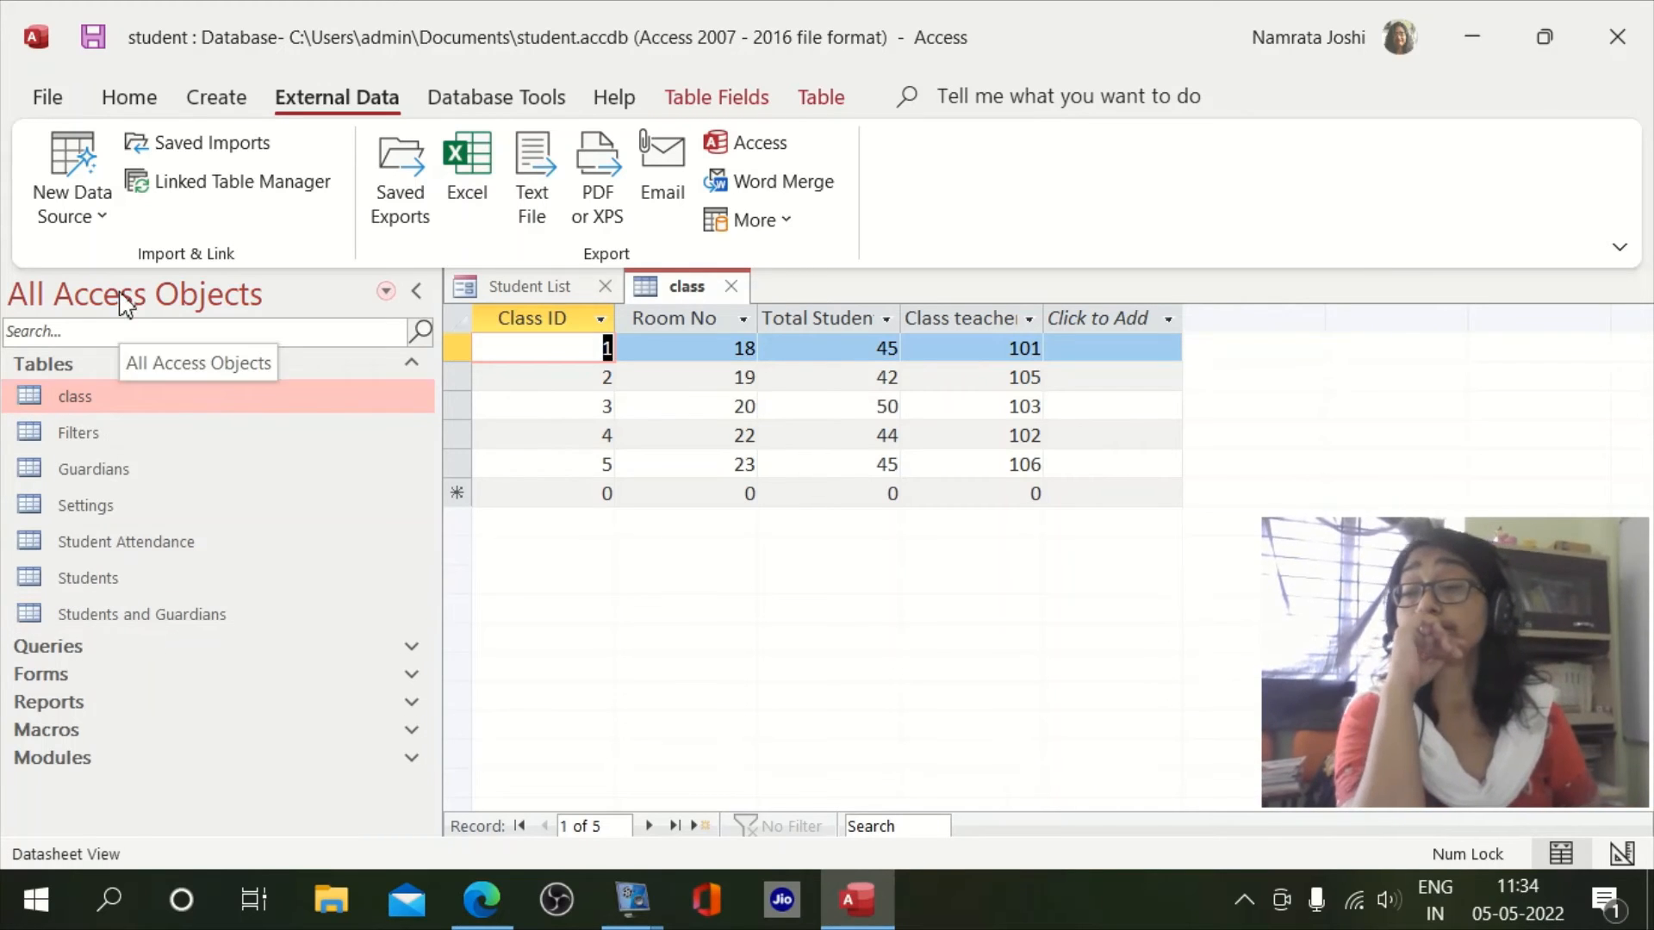
- Export the Students table to Students.xlsx in Documents, keeping formatting and layout and opening the file on completion, without saving the export steps
double_click(43, 579)
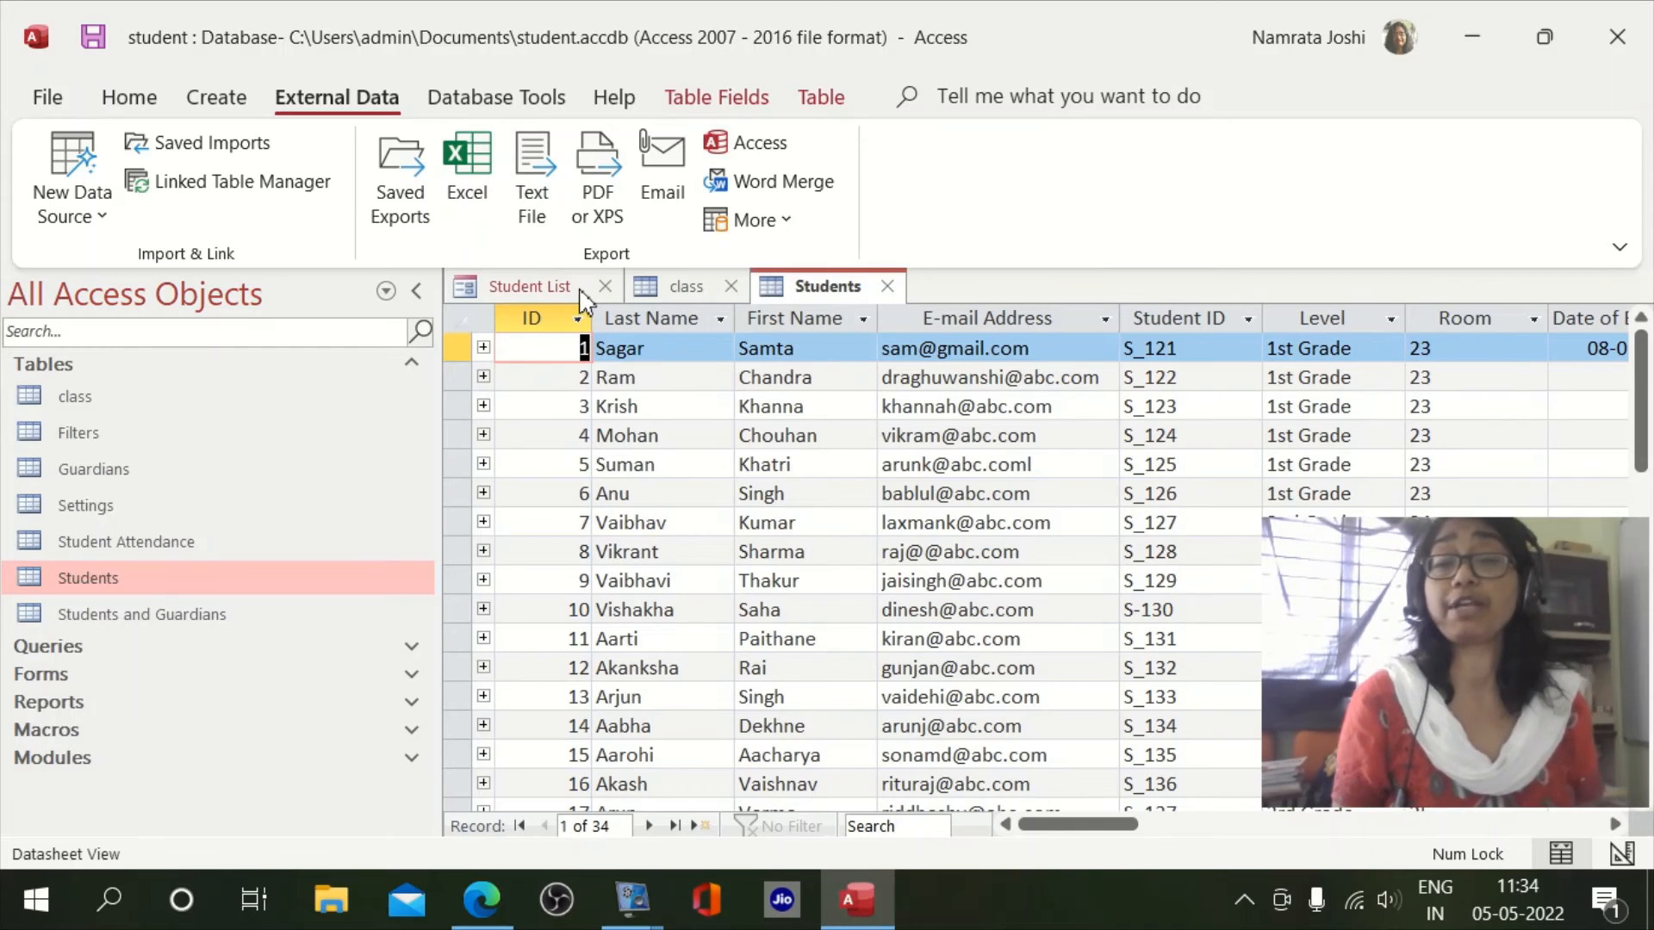
left_click(465, 181)
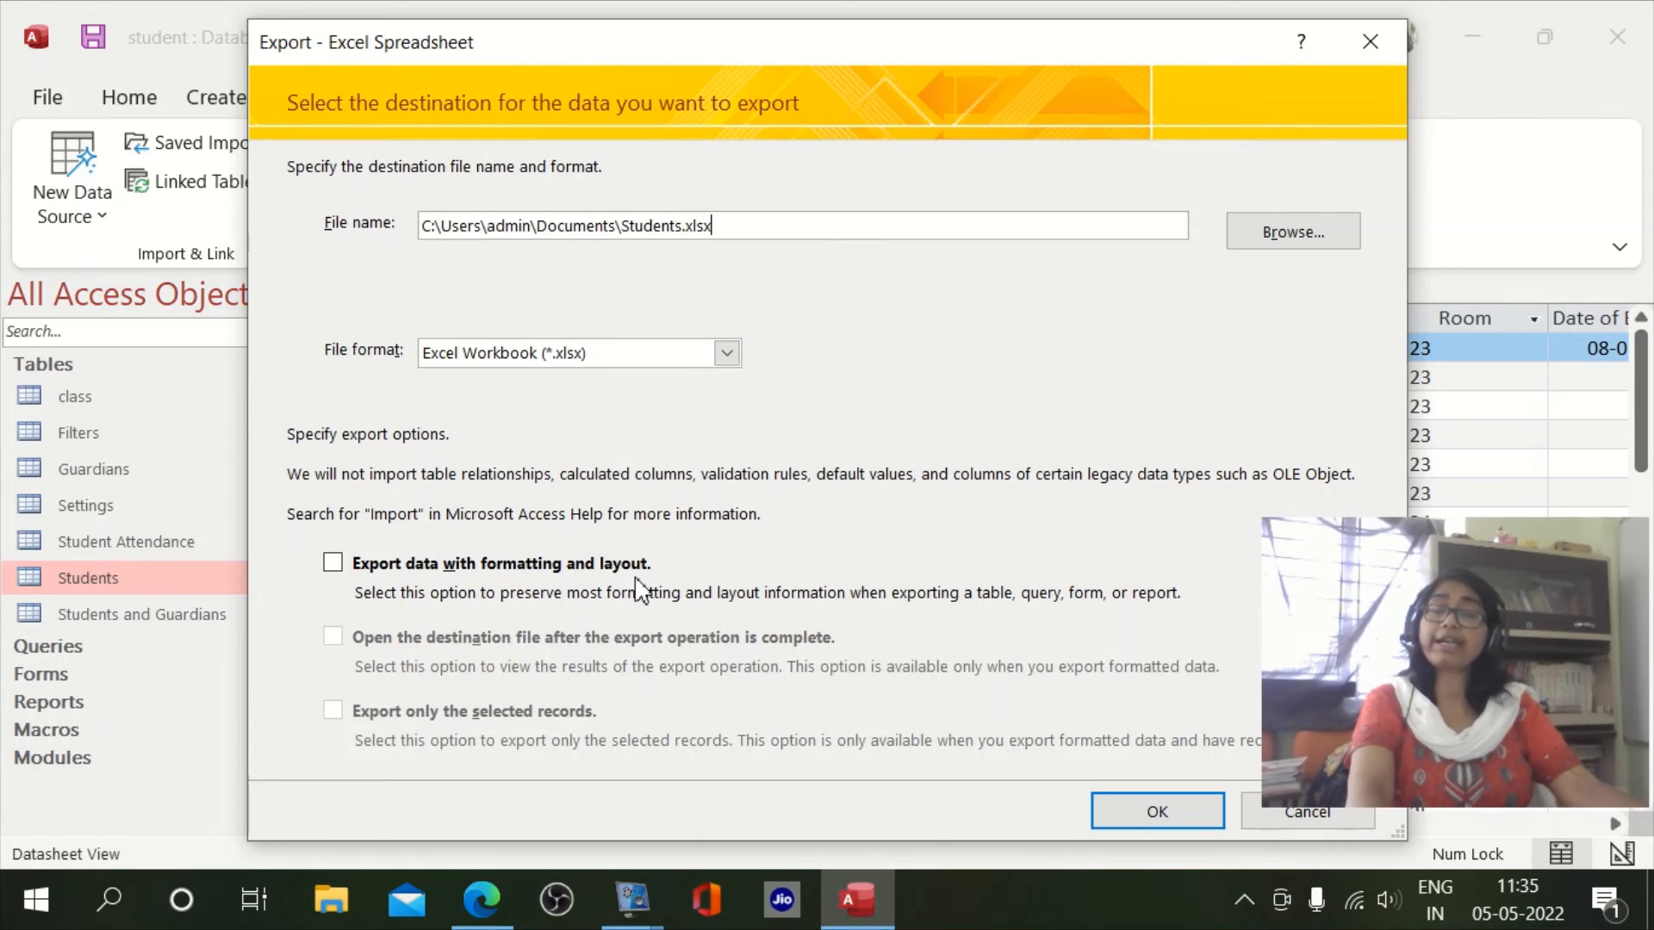
left_click_drag(724, 50, 607, 470)
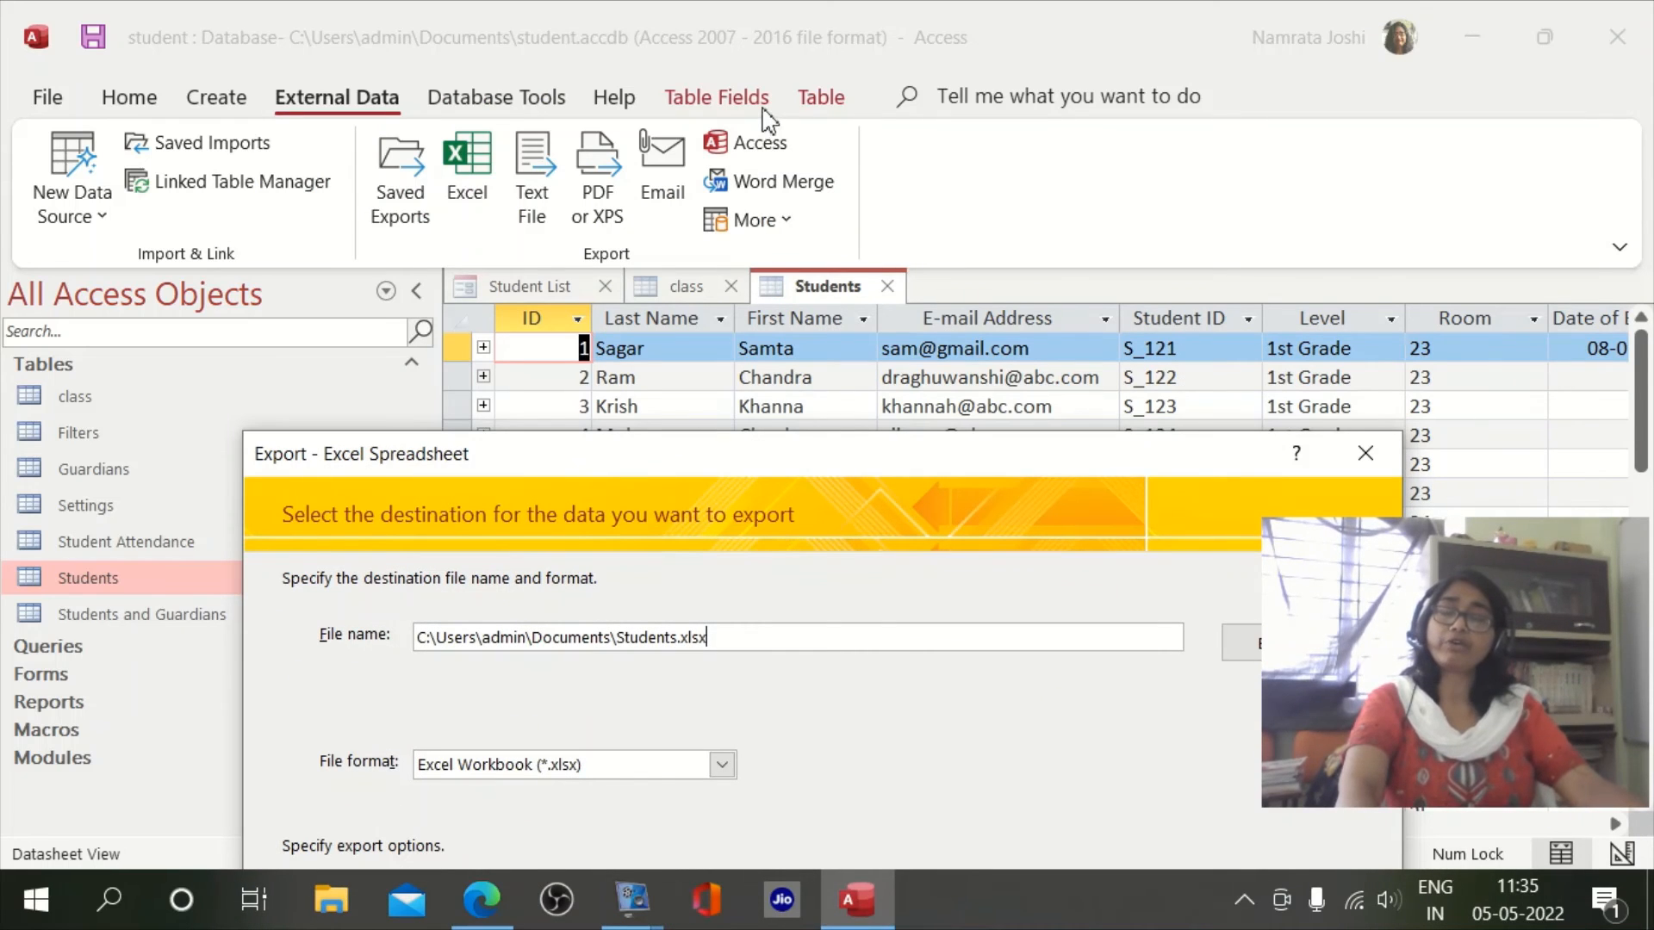
left_click_drag(628, 473, 649, 42)
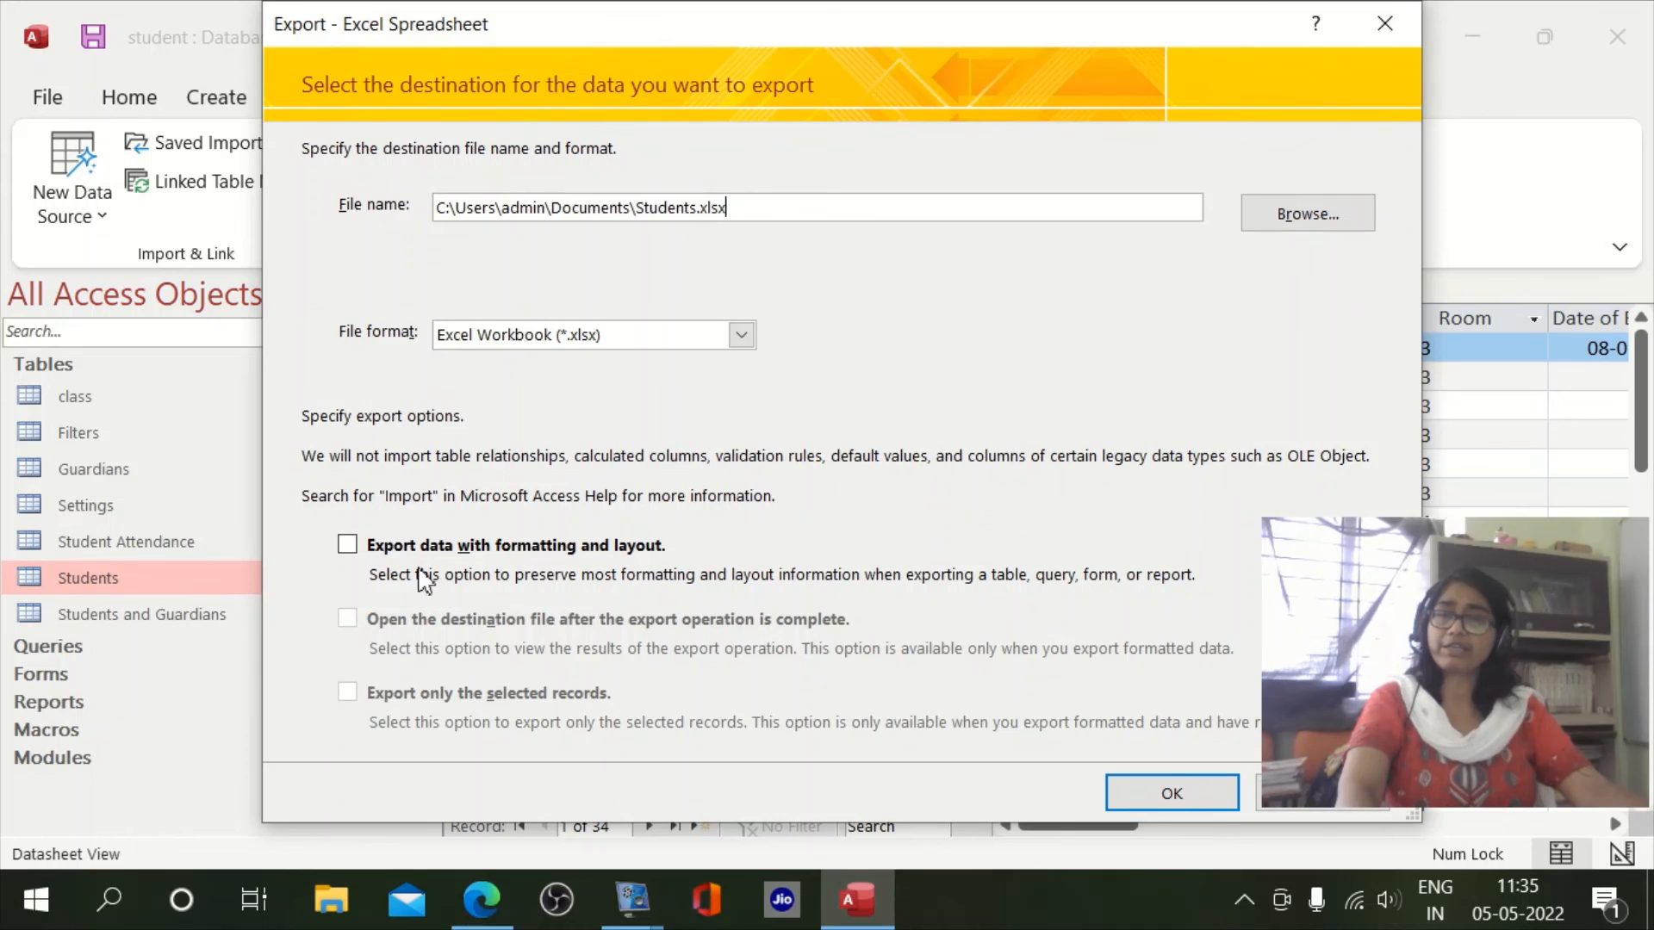
left_click(348, 545)
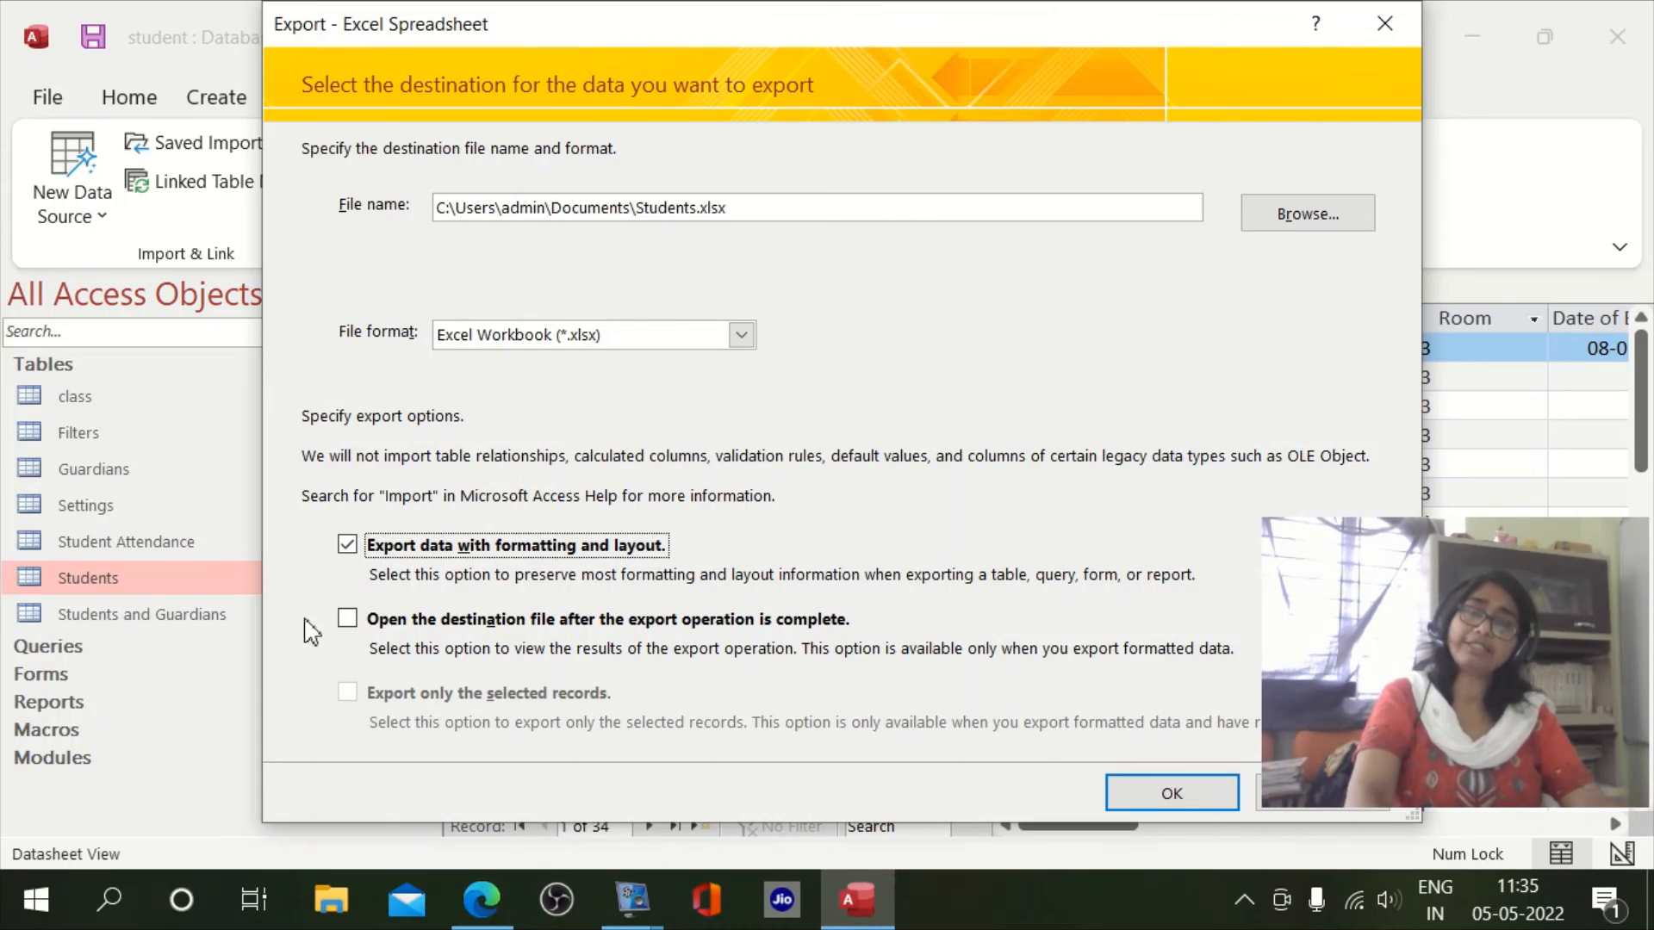
left_click(349, 619)
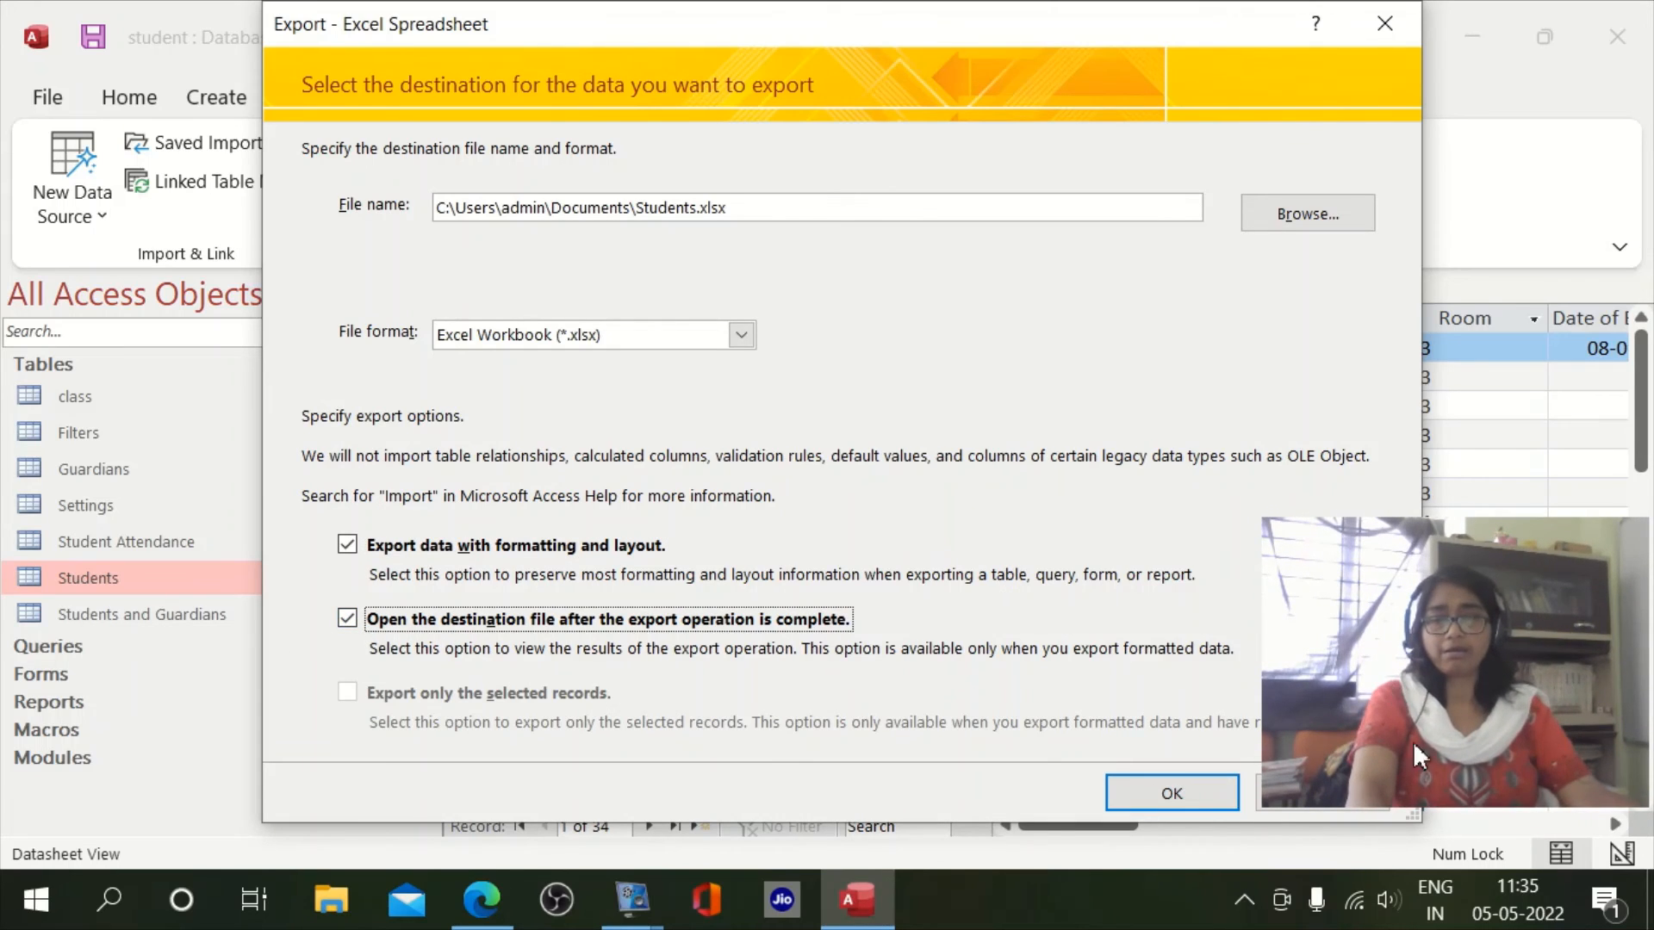
left_click(1184, 799)
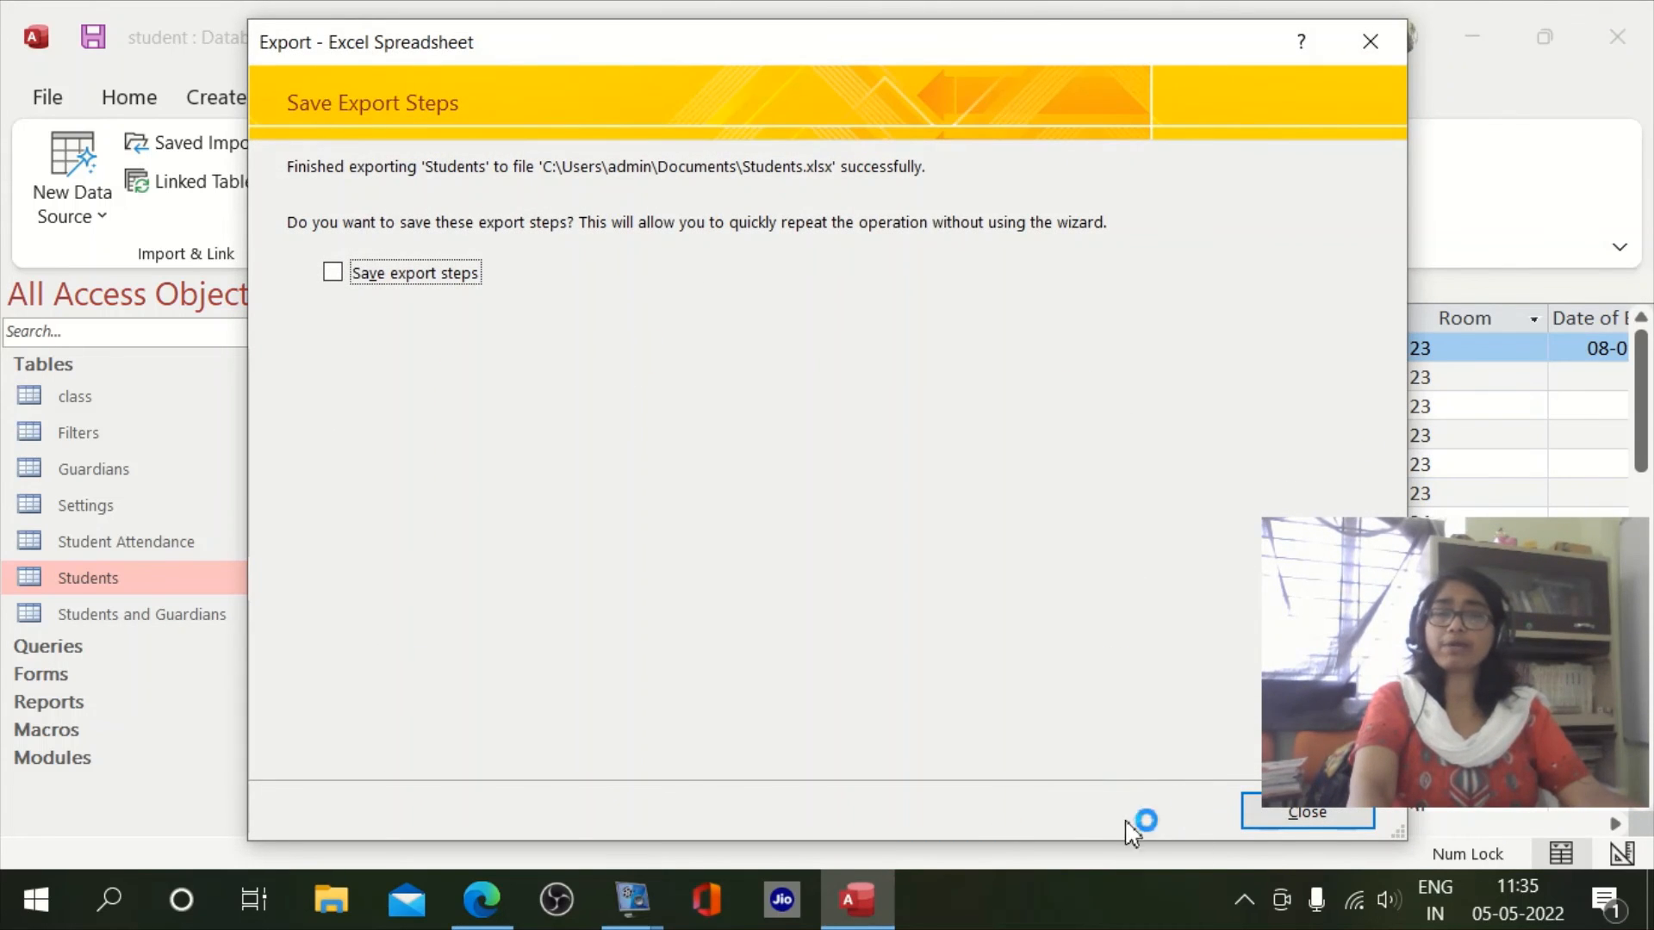
left_click(1280, 832)
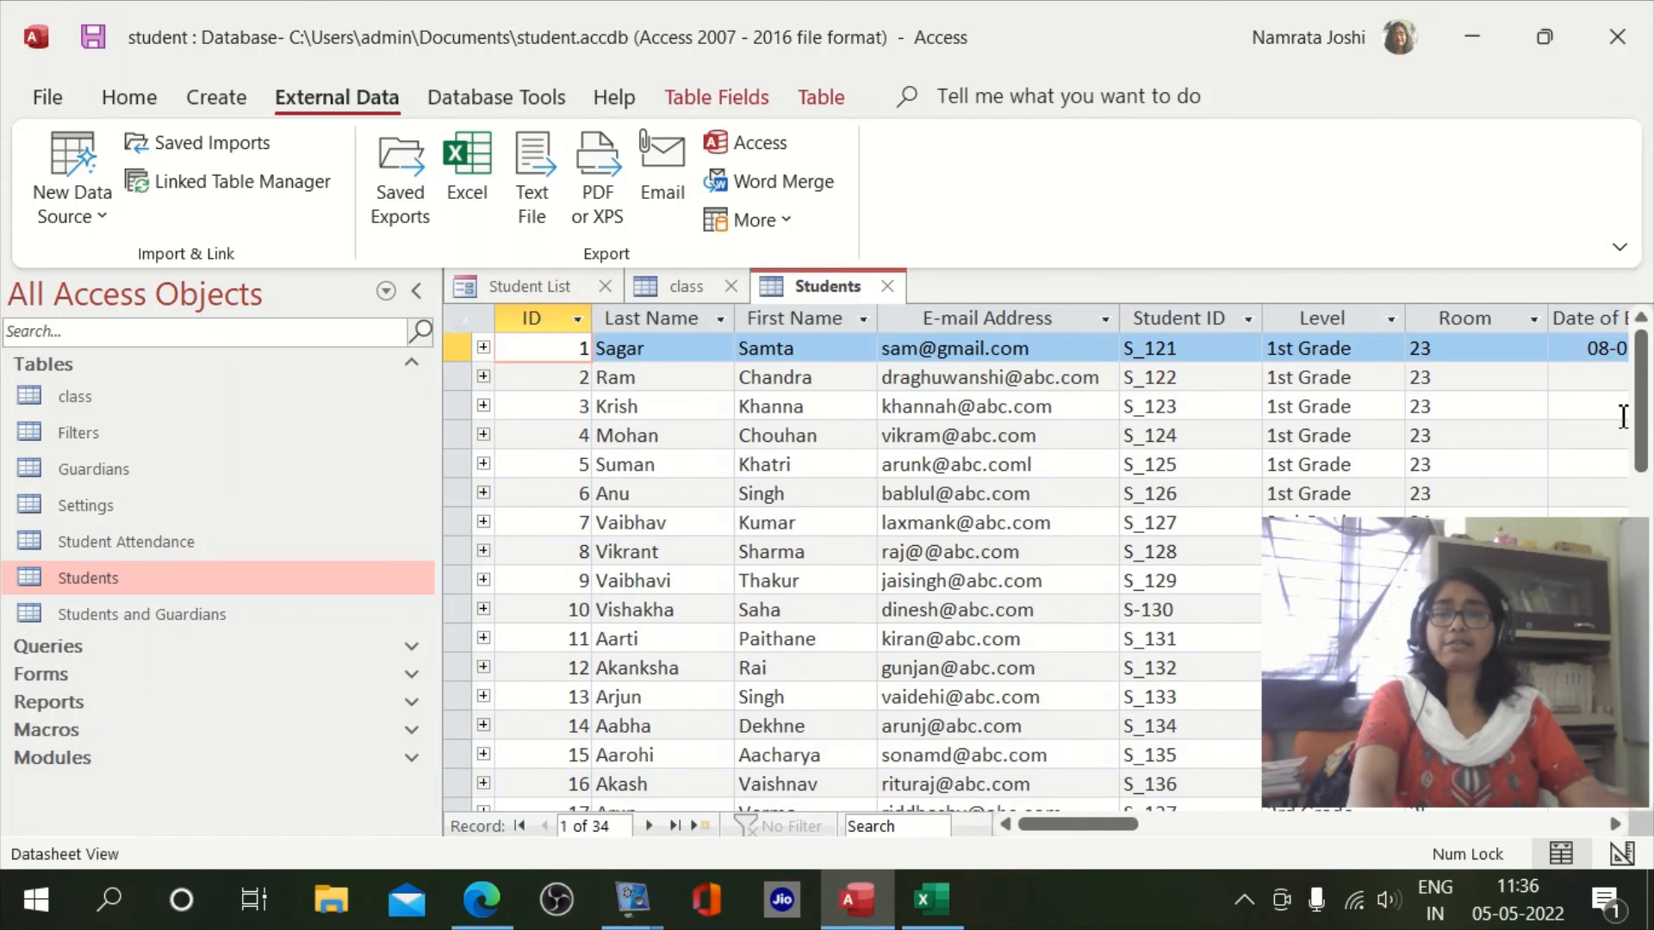
- Switch to the exported Students workbook in Excel, maximize its window and examine the exported student records
left_click(936, 918)
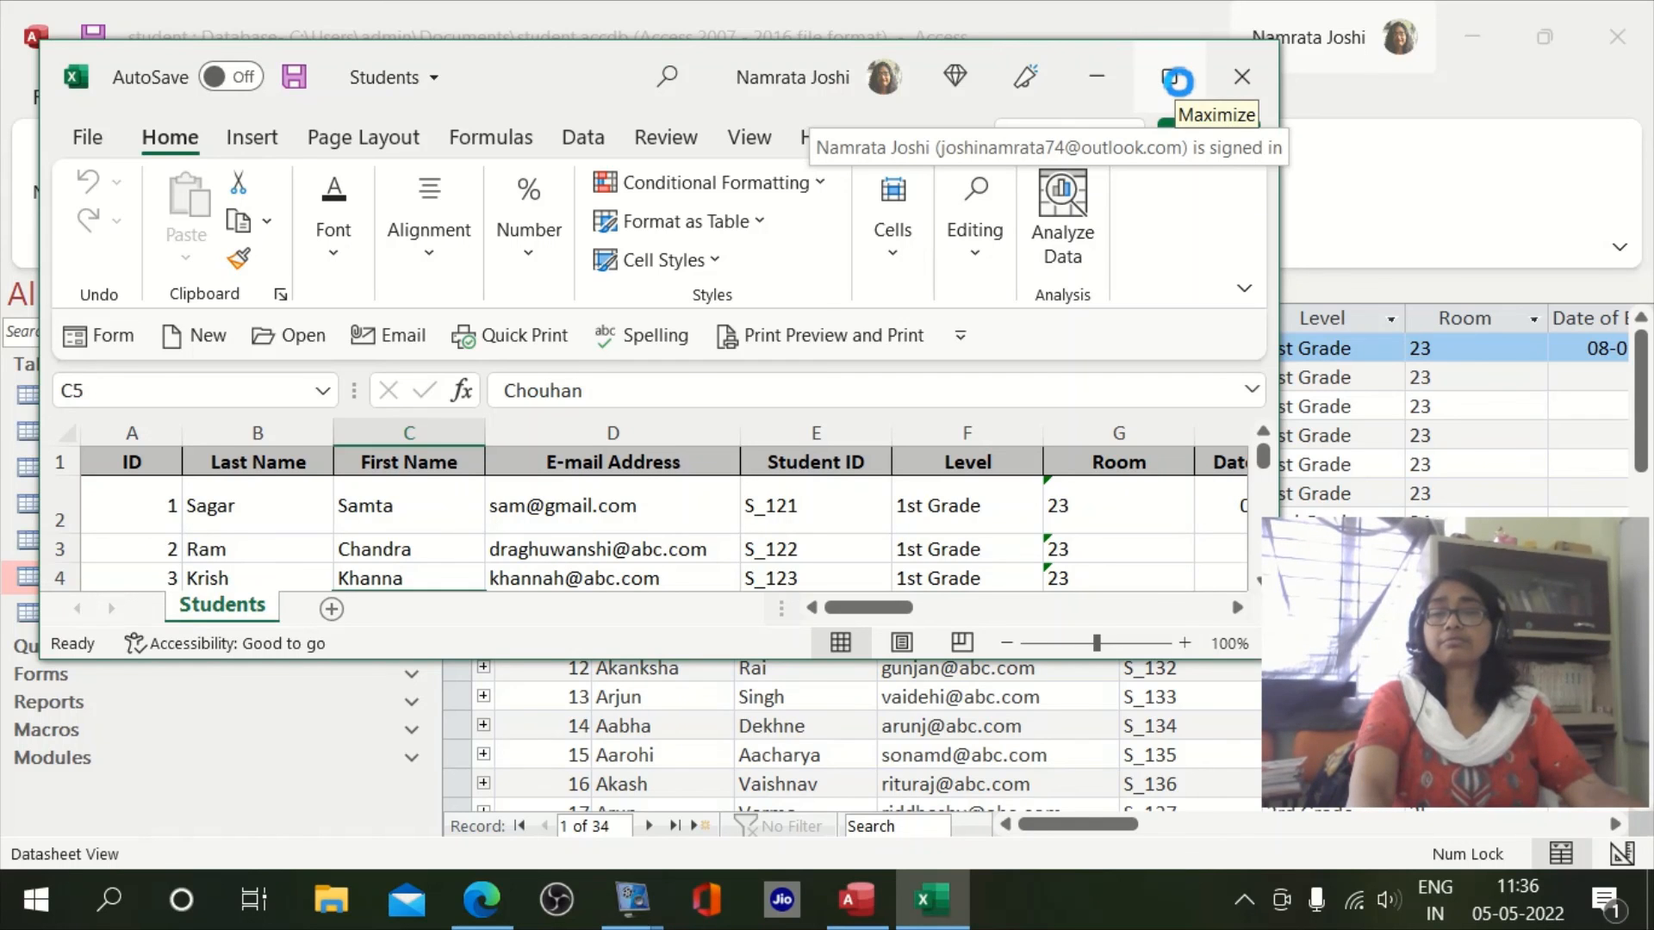
left_click(1177, 80)
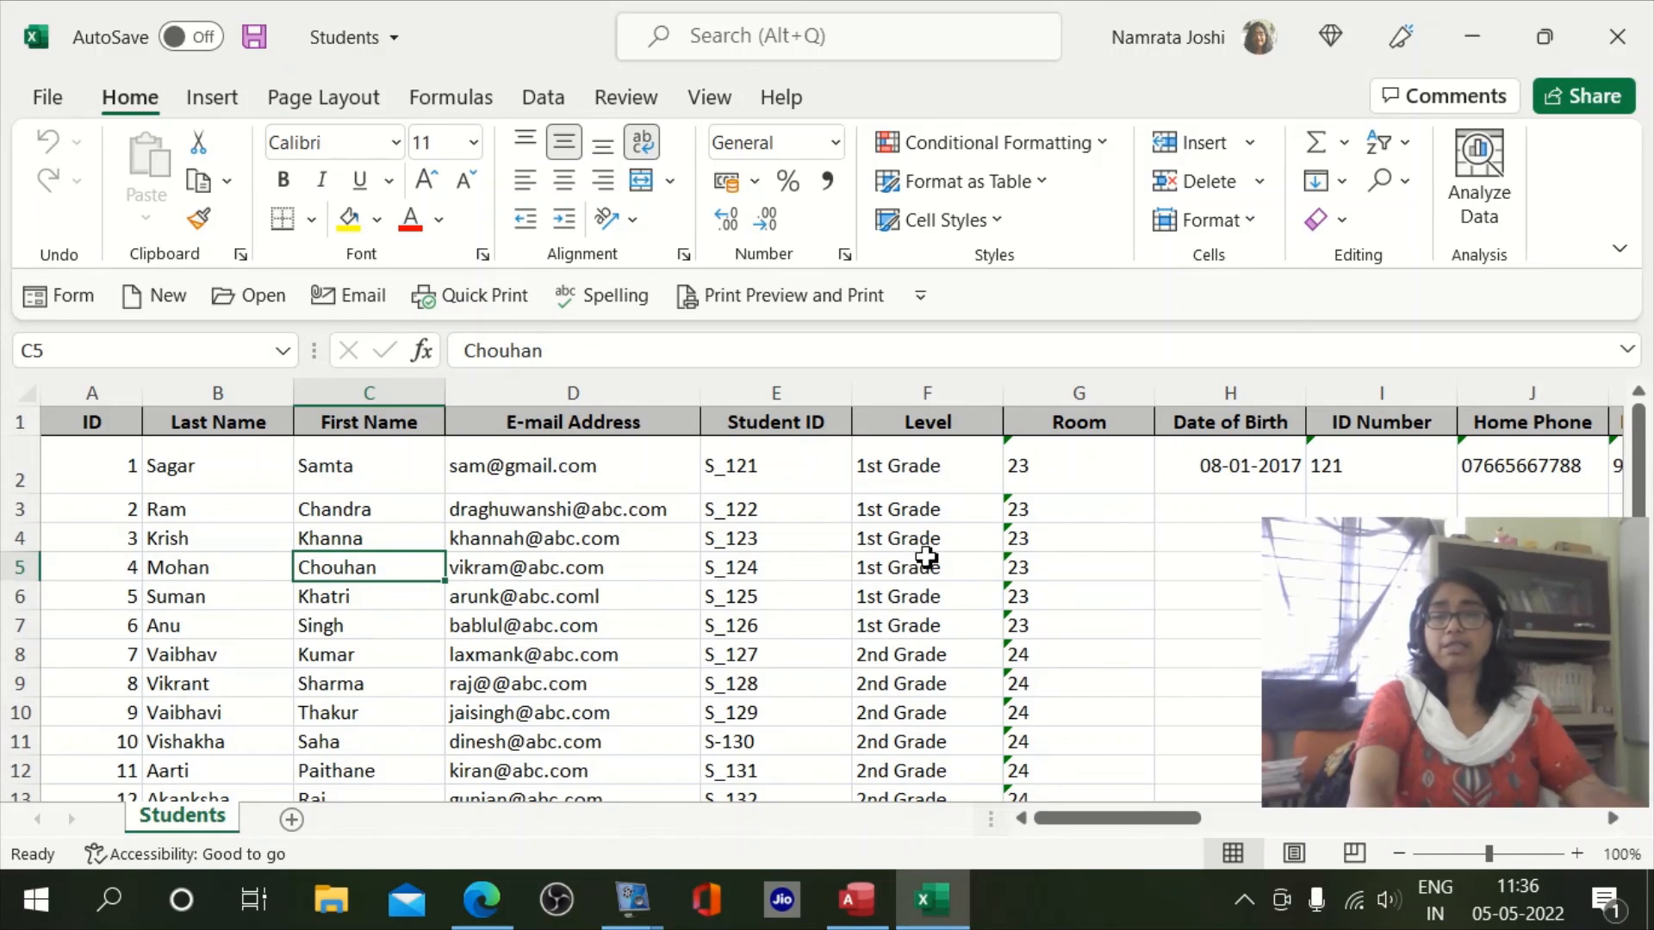
scroll(926, 558, "down", 7)
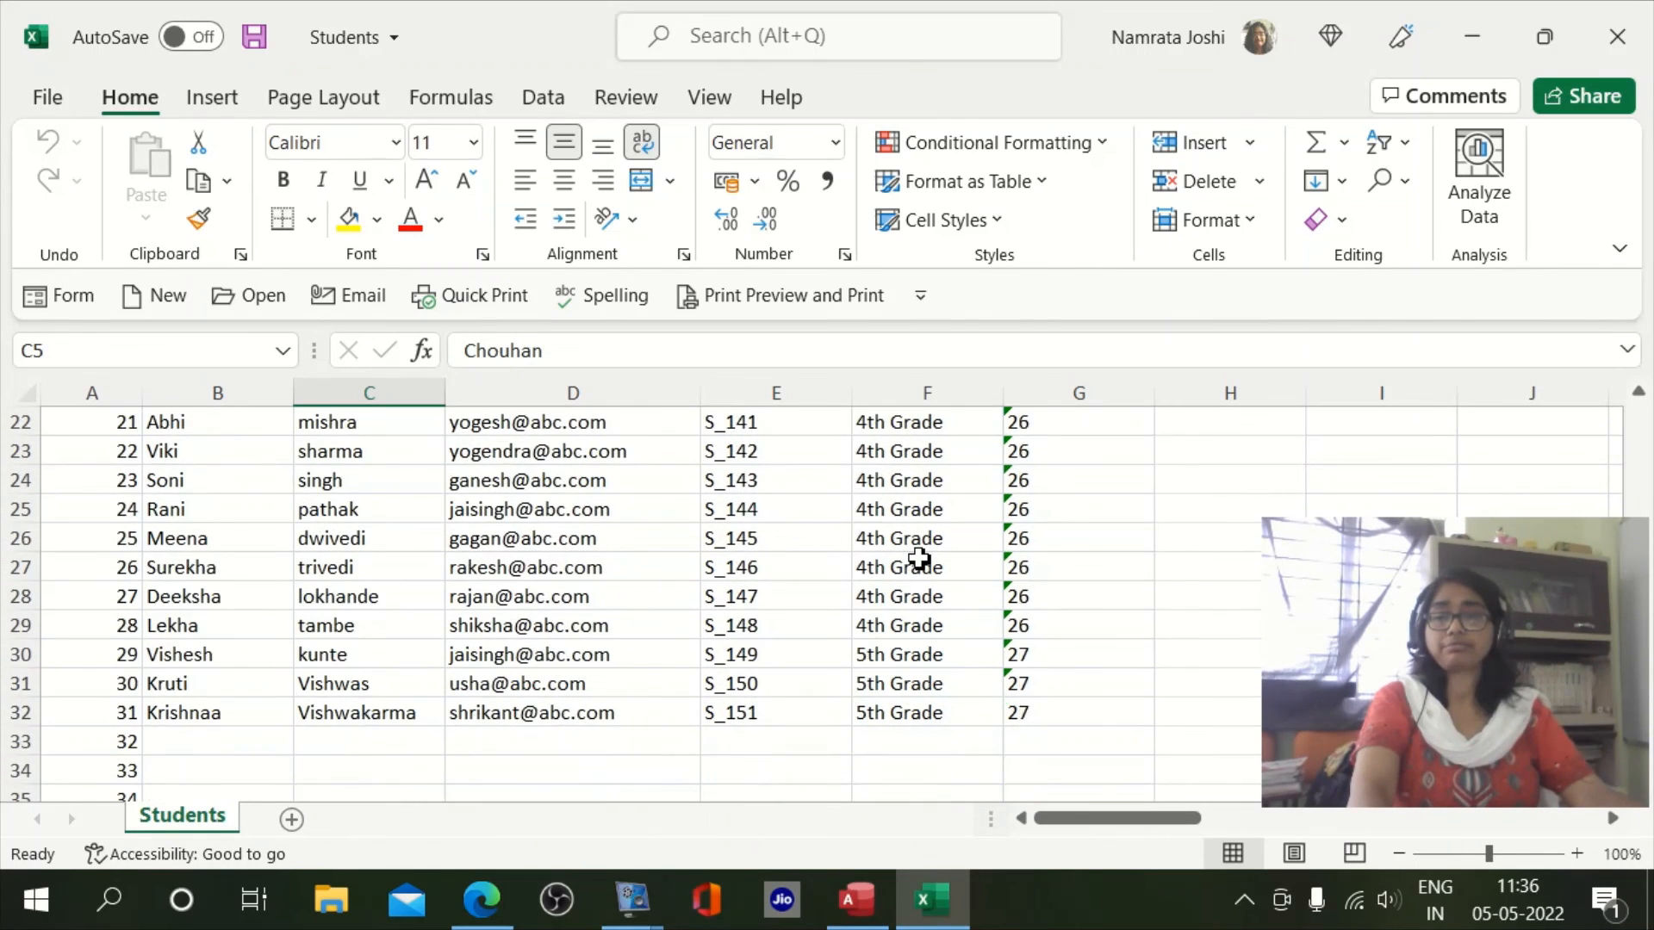
scroll(919, 559, "up", 7)
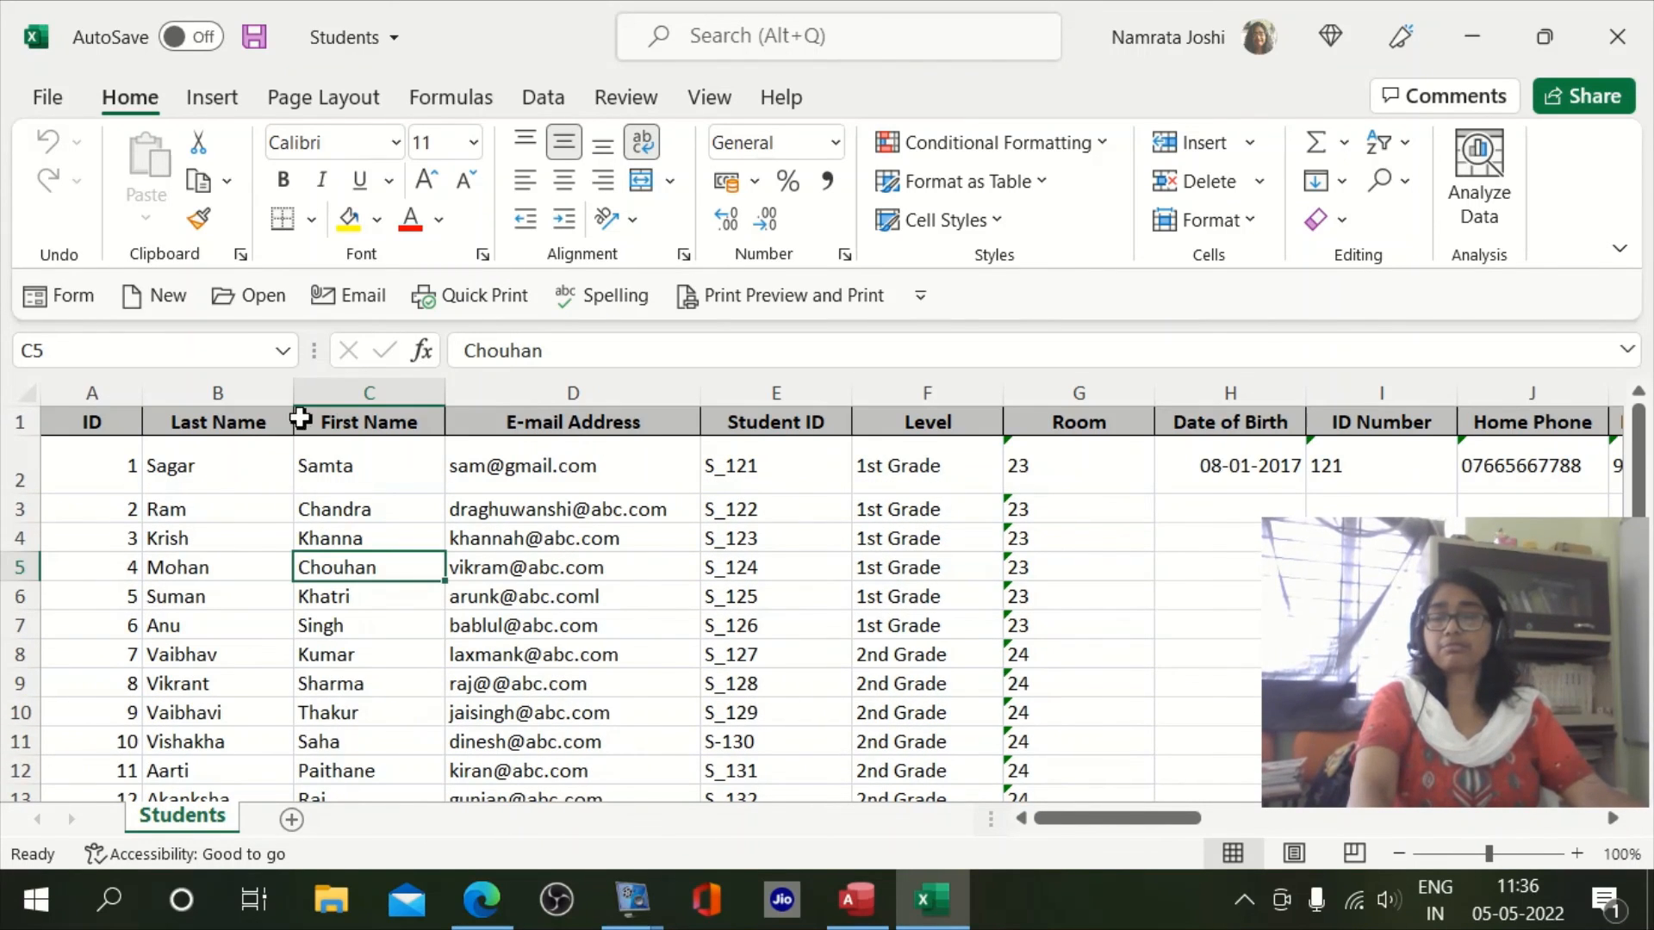